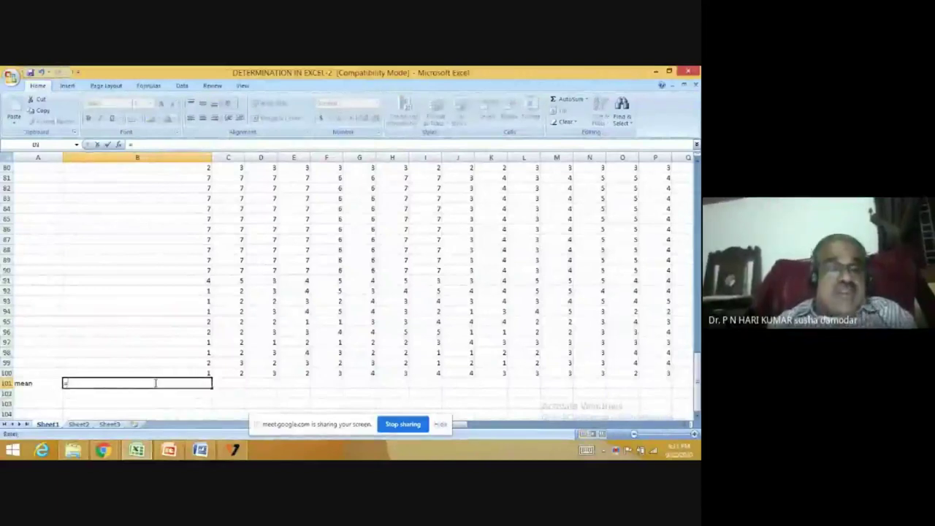
Calculate the mean of column B in cell B101 with the formula =AVERAGE(B1:B100)
type("ave")
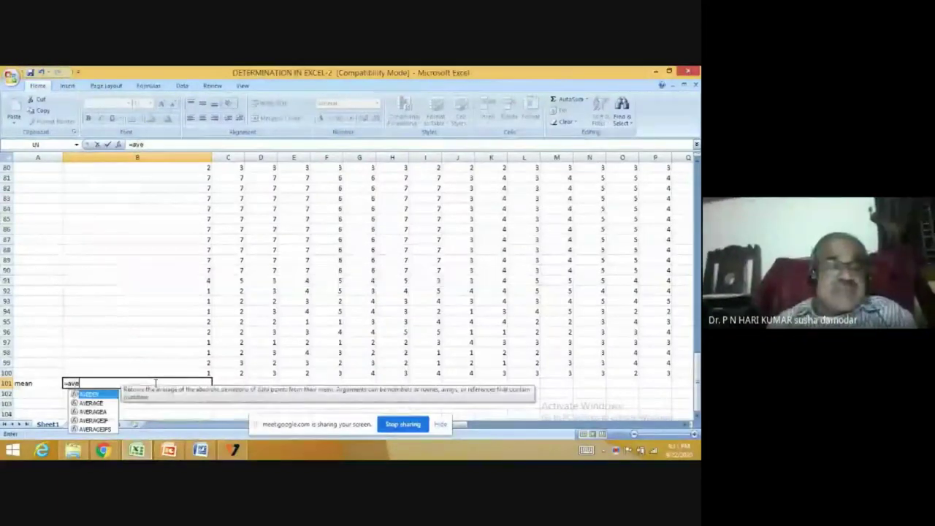
double_click(102, 401)
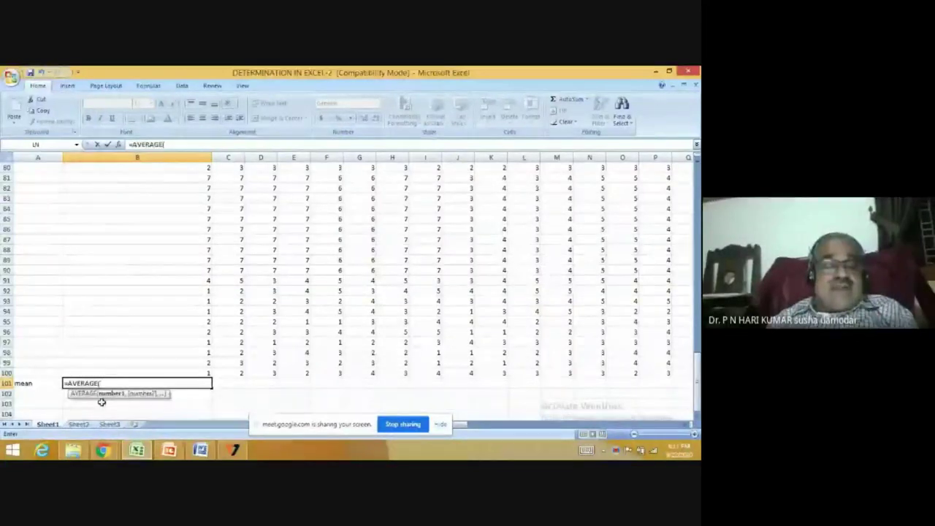
left_click(207, 374)
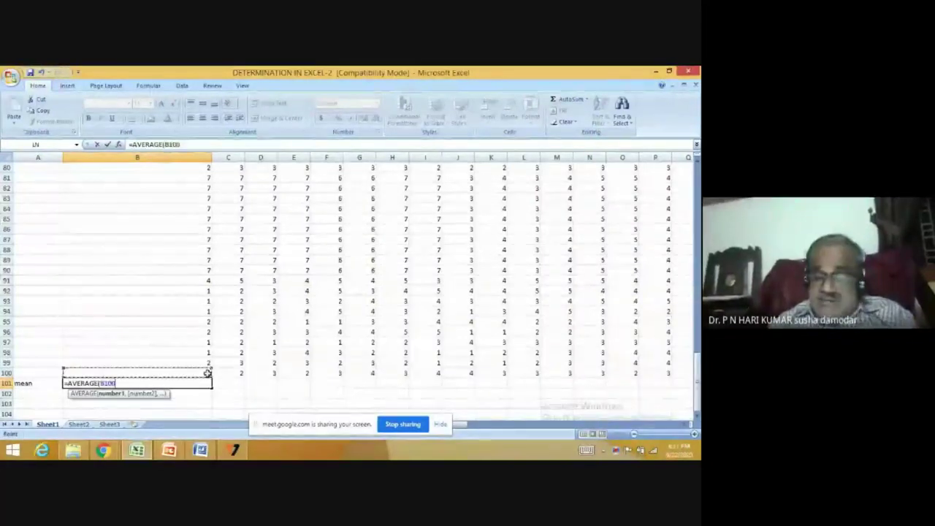
left_click_drag(208, 374, 208, 159)
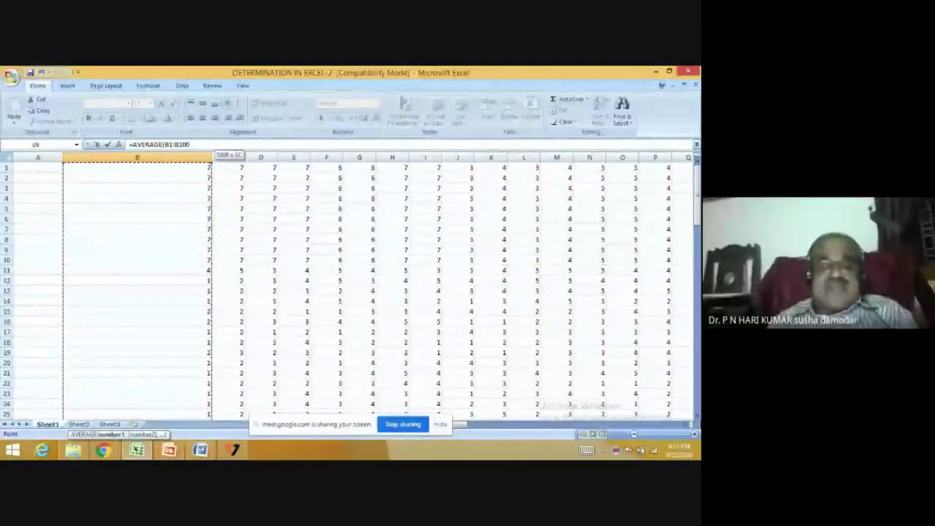
scroll(365, 285, "down", 3)
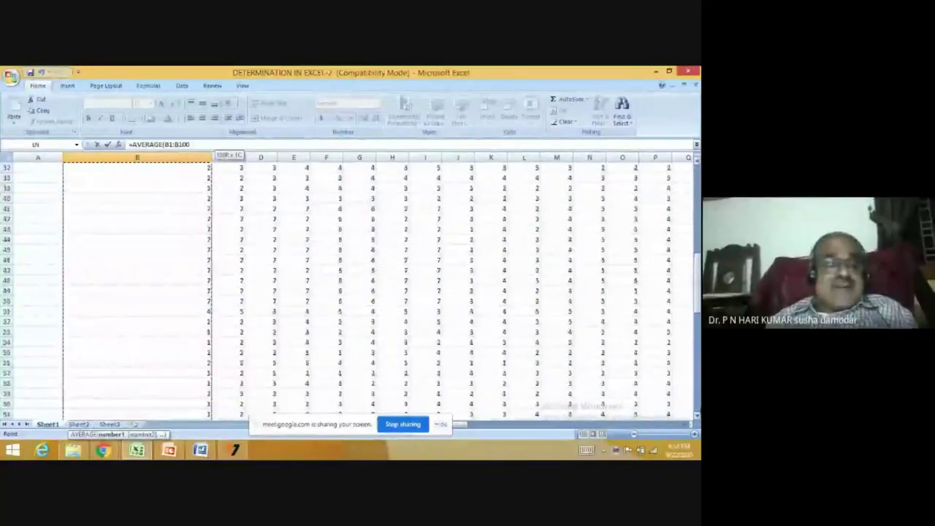
scroll(684, 407, "down", 20)
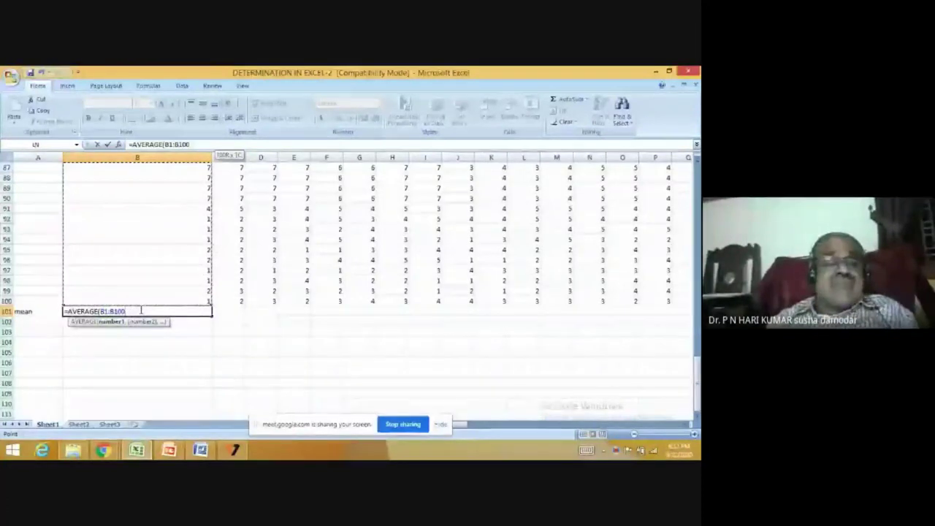
type(")")
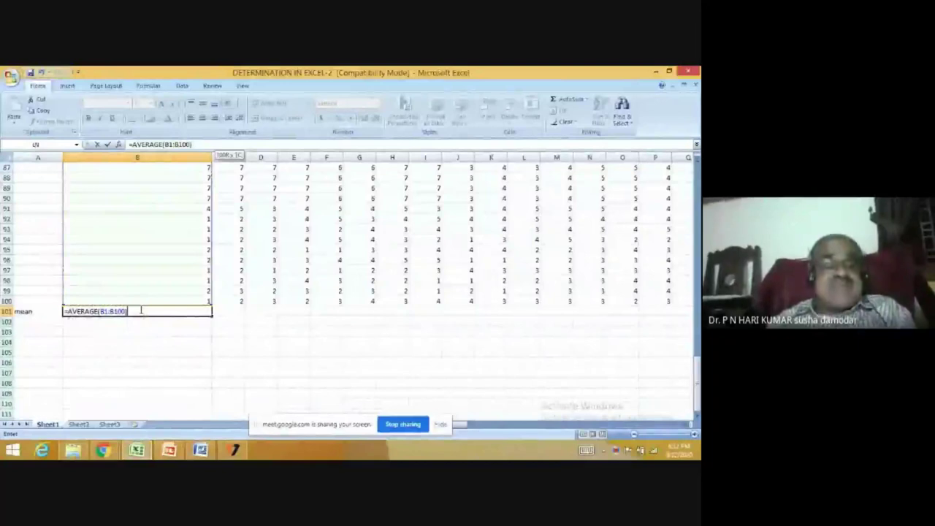
key("Return")
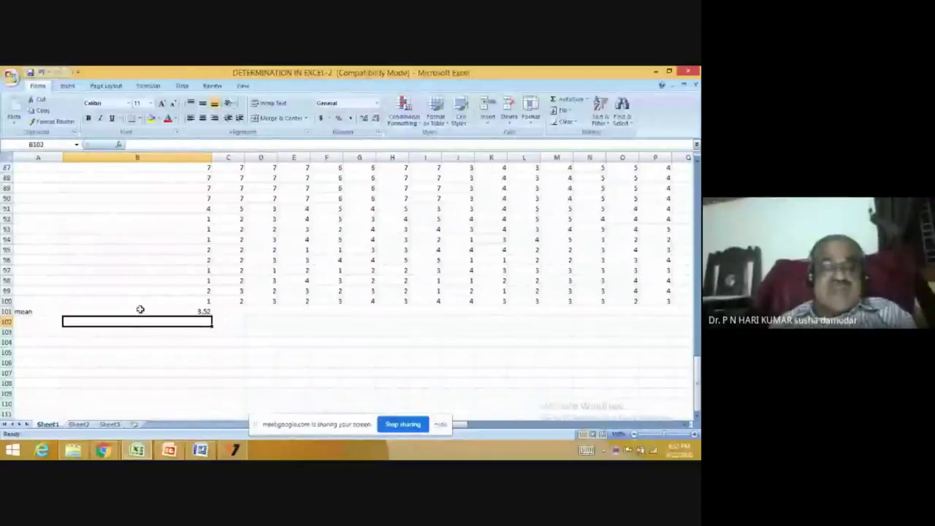
Clear cell B101 and try to re-enter its mean formula as =(AVERAGE(B1:B100)
left_click(204, 311)
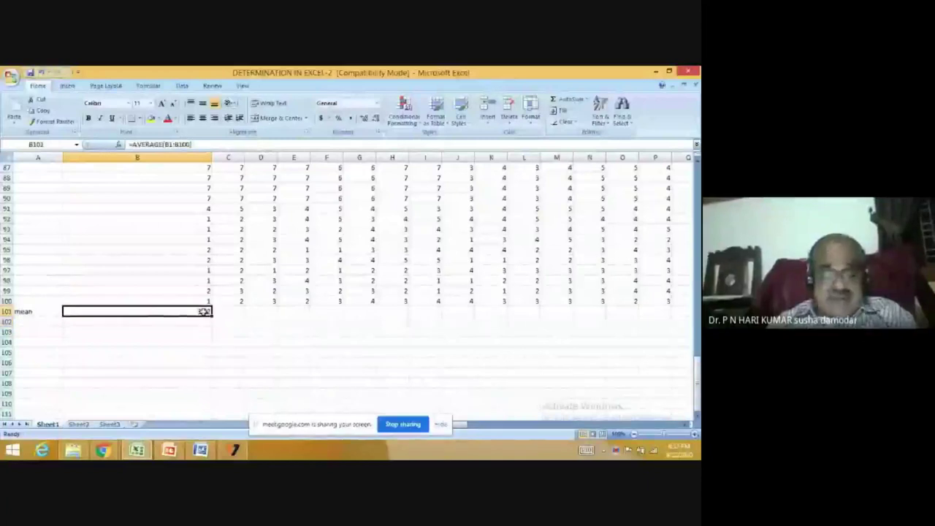
double_click(205, 311)
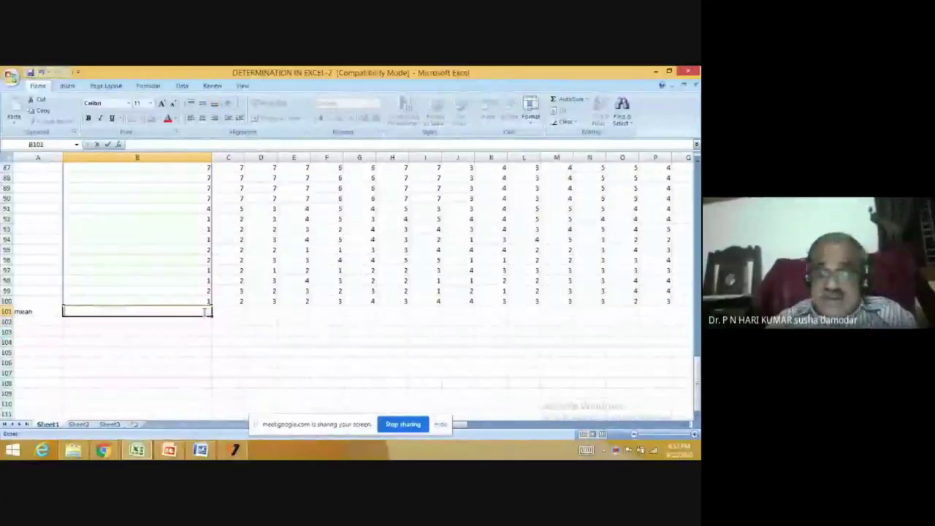
type("=")
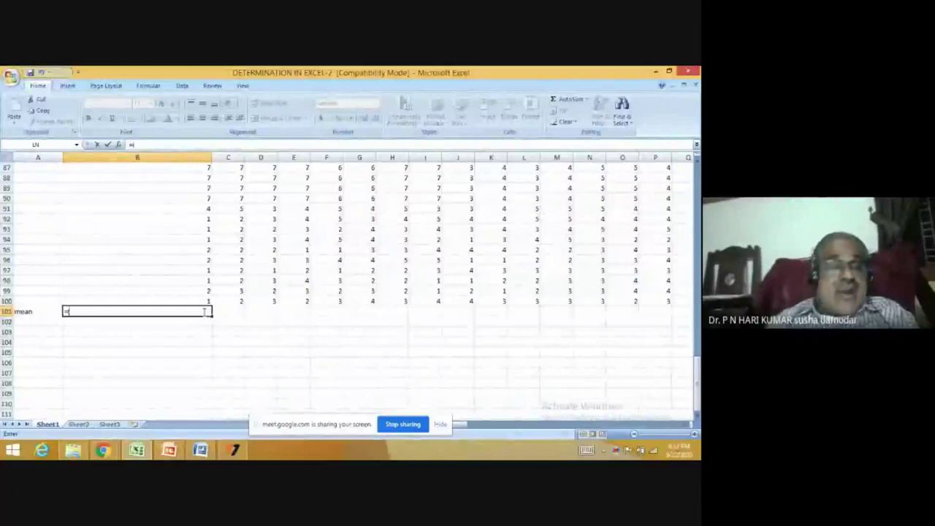
type("av")
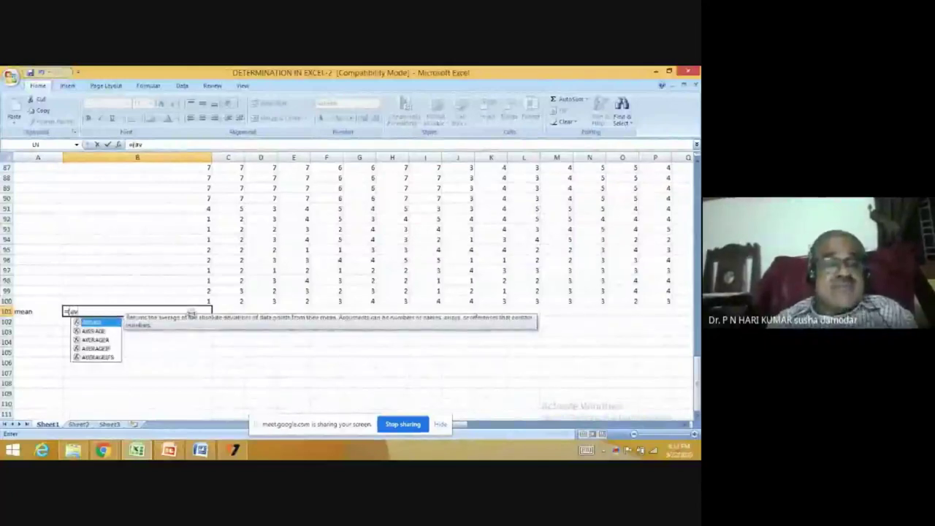
left_click(106, 333)
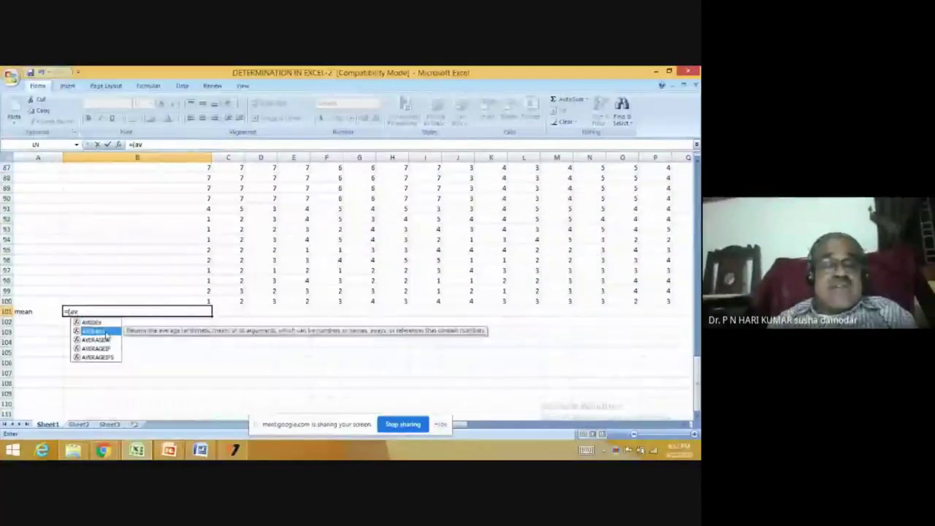
double_click(106, 332)
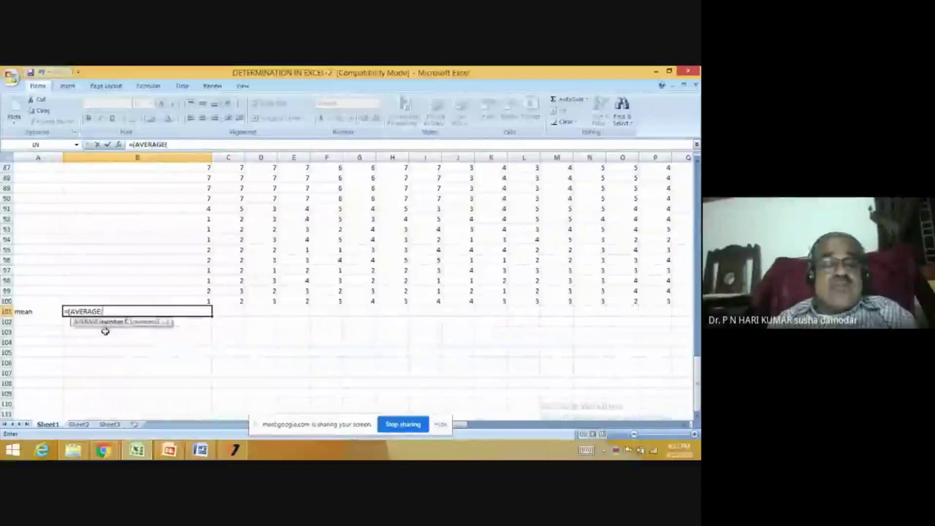
left_click(209, 301)
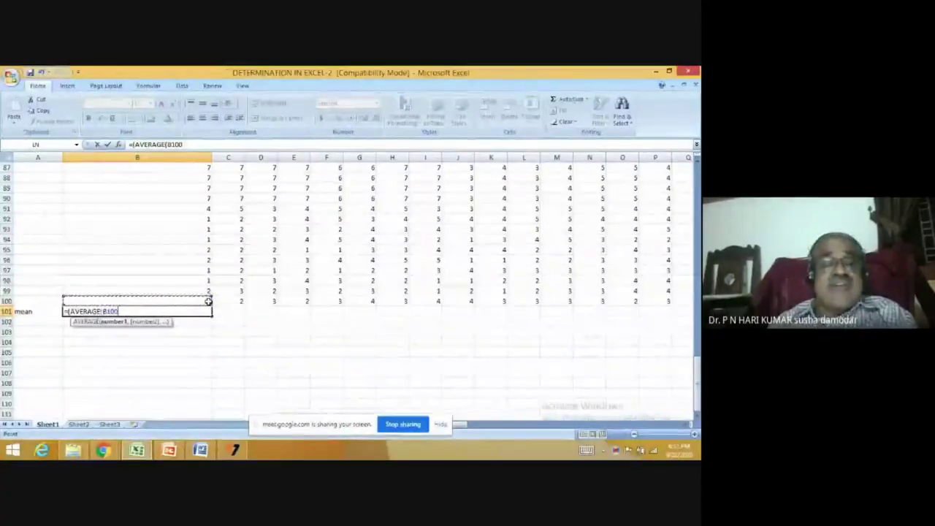
mouse_move(209, 301)
left_mouse_down()
mouse_move(210, 162)
mouse_move(209, 301)
left_mouse_up()
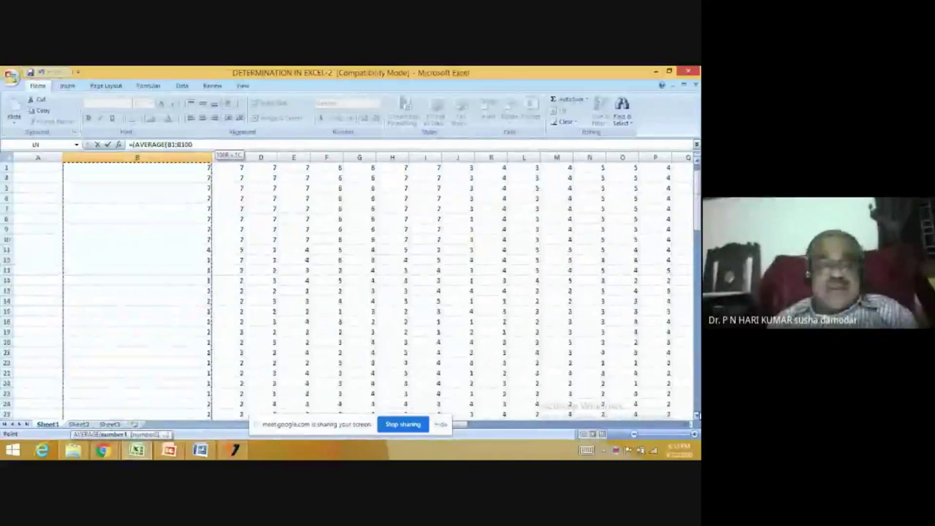
scroll(365, 289, "down", 17)
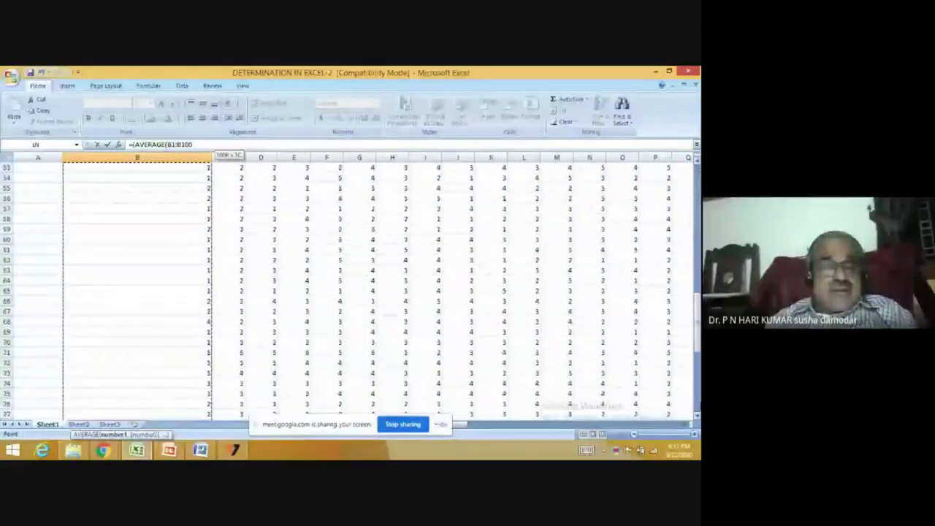
scroll(365, 289, "down", 8)
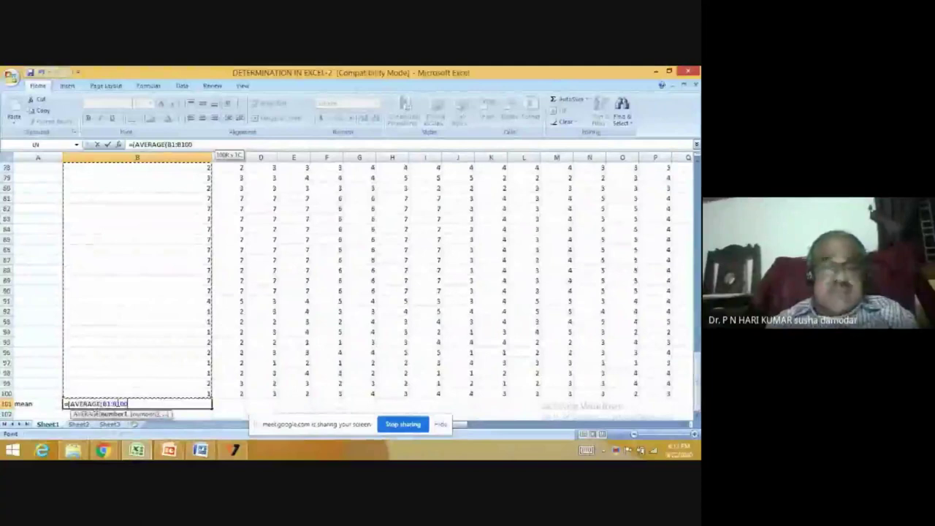
type(")")
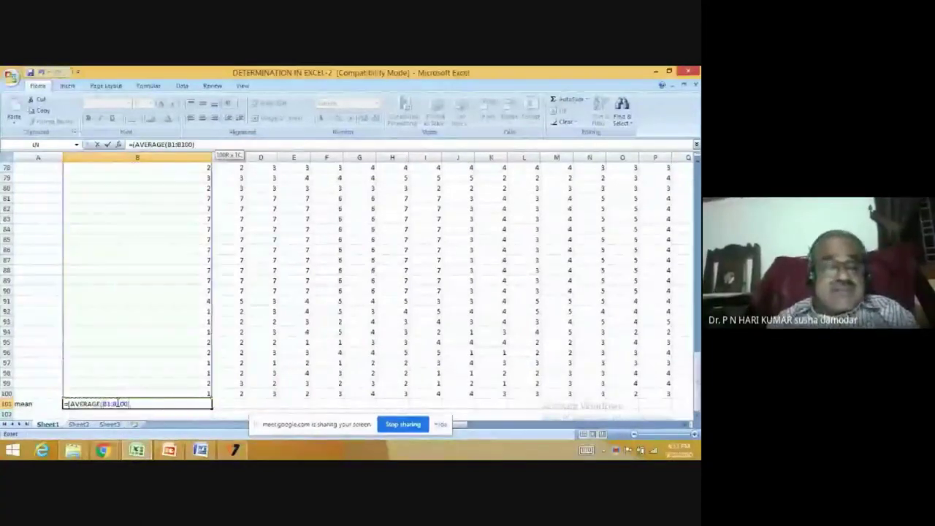
key("Return")
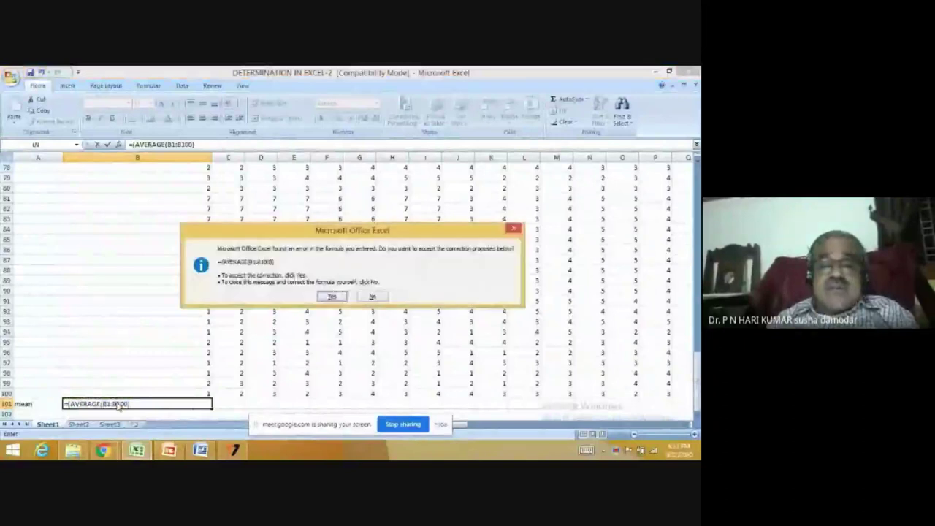
left_click(372, 296)
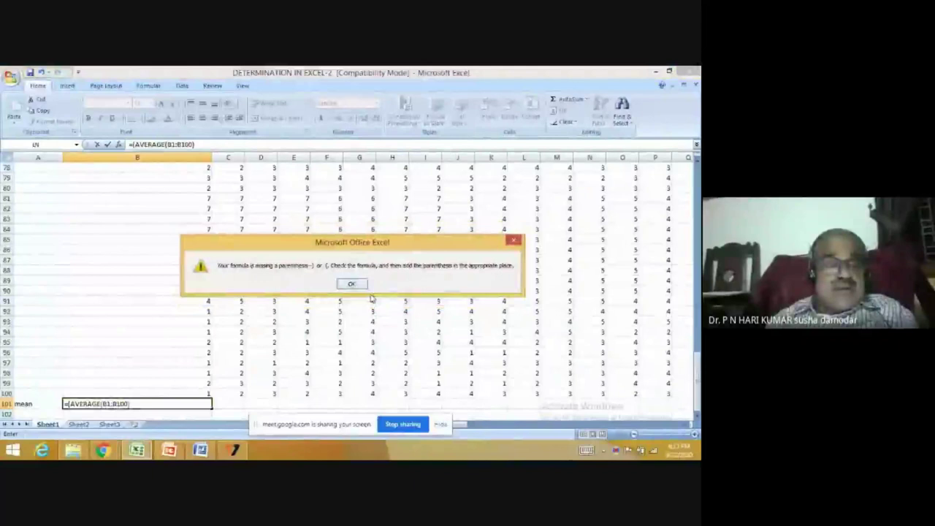
left_click(348, 283)
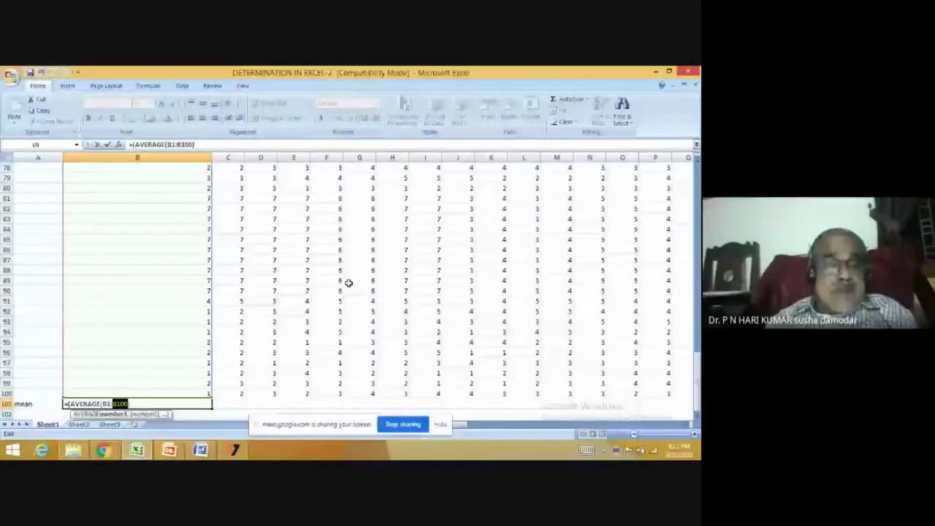
Try to complete the formula in cell B101 with another closing parenthesis
left_click(137, 403)
type(")")
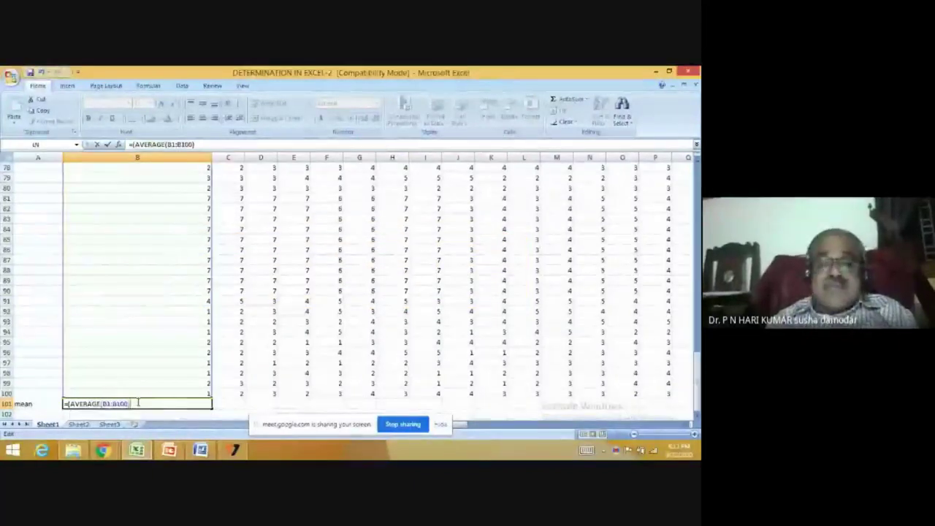
key("Return")
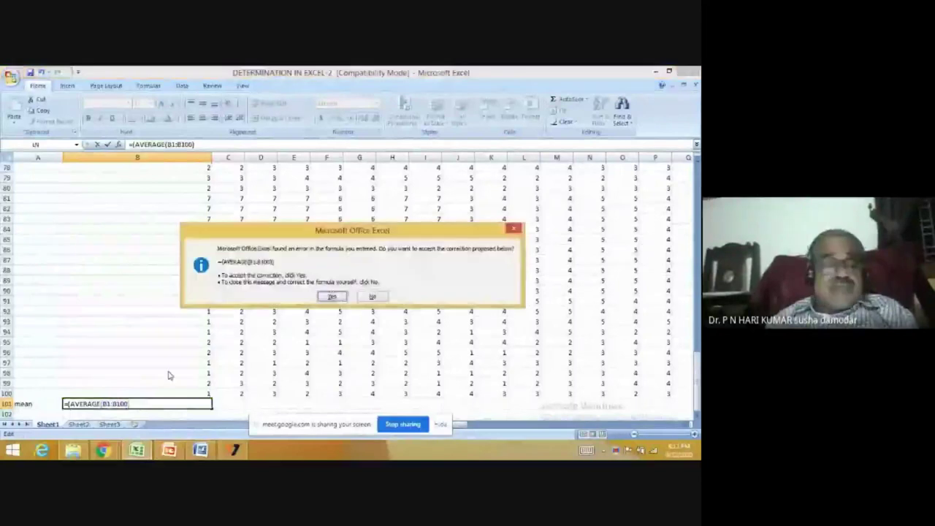
left_click(514, 231)
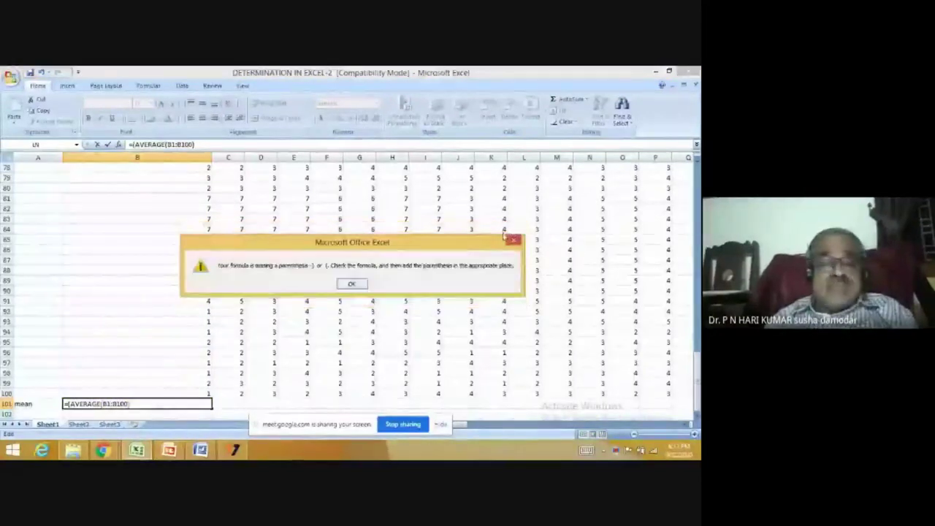
left_click(352, 284)
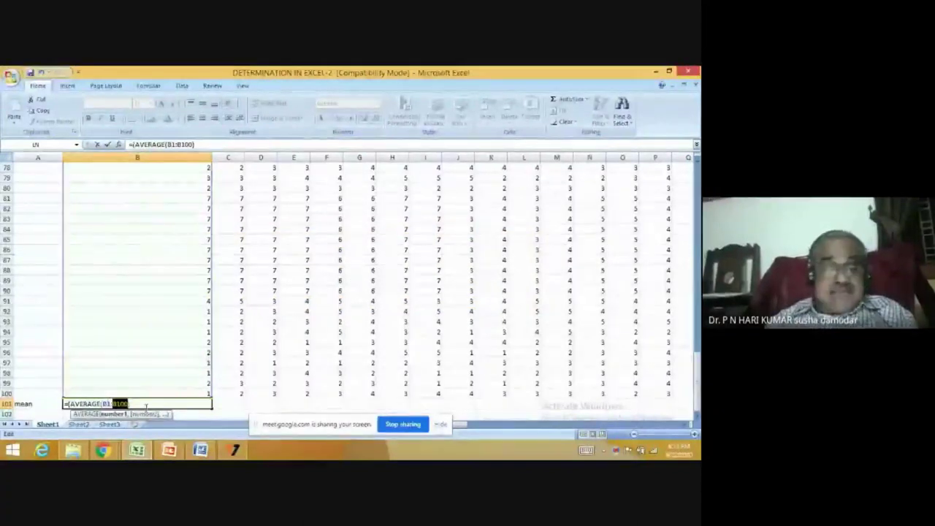
Erase the faulty formula in cell B101 back to the equals sign
type("B1")
key("BackSpace")
key("BackSpace")
key("BackSpace")
key("BackSpace")
key("BackSpace")
key("BackSpace")
key("BackSpace")
key("BackSpace")
key("BackSpace")
key("BackSpace")
key("BackSpace")
key("BackSpace")
key("BackSpace")
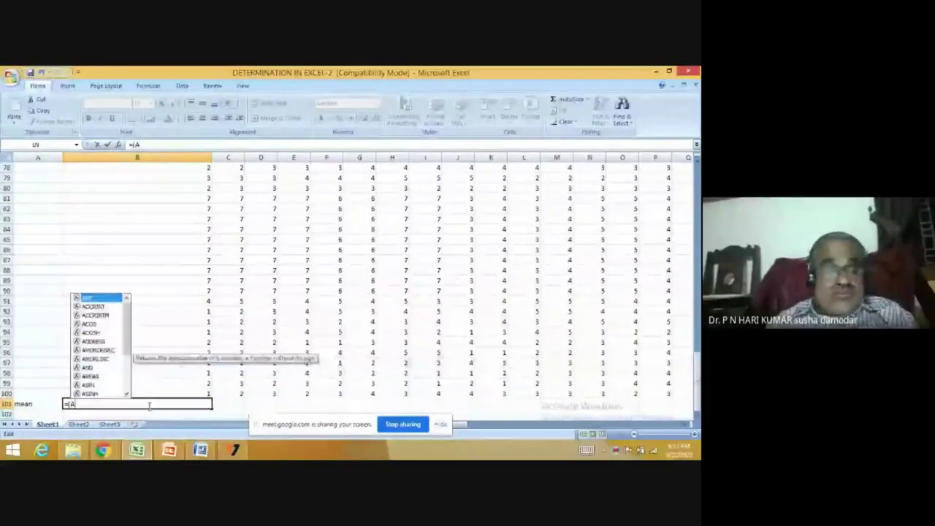
key("BackSpace")
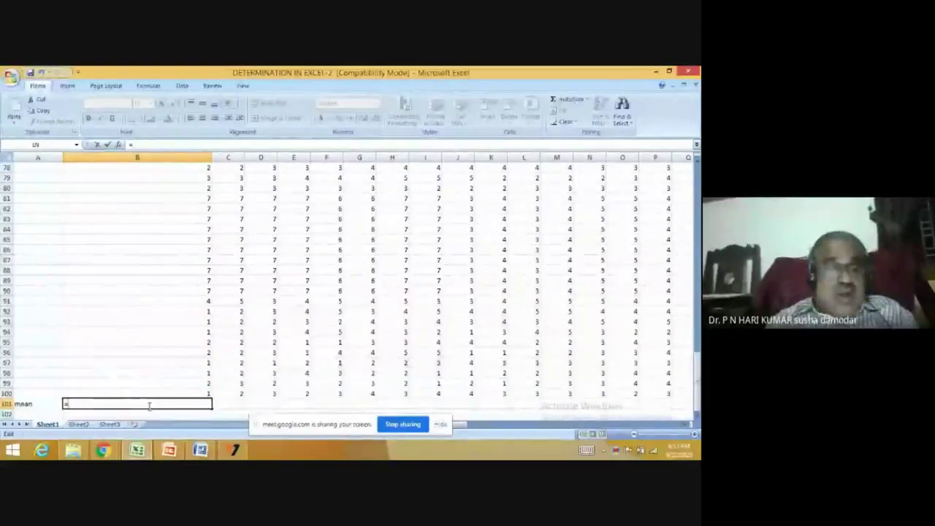
type("a")
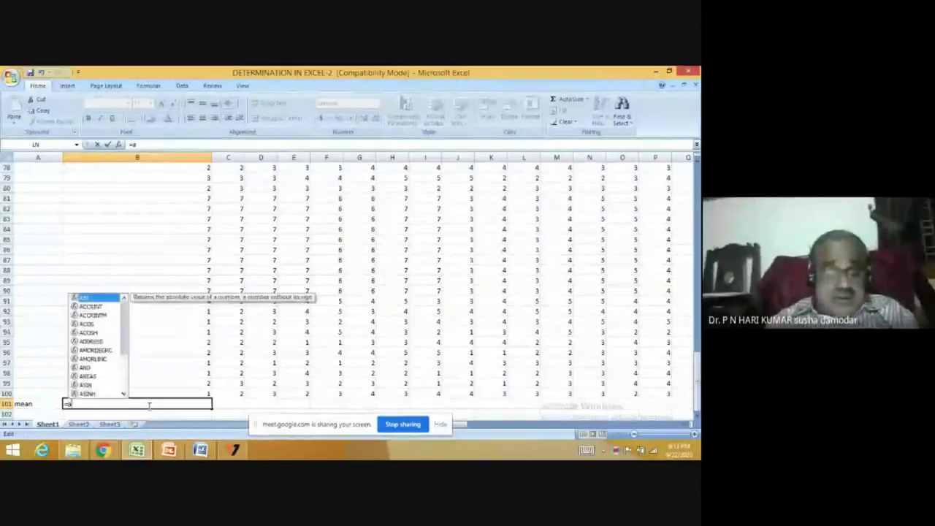
key("BackSpace")
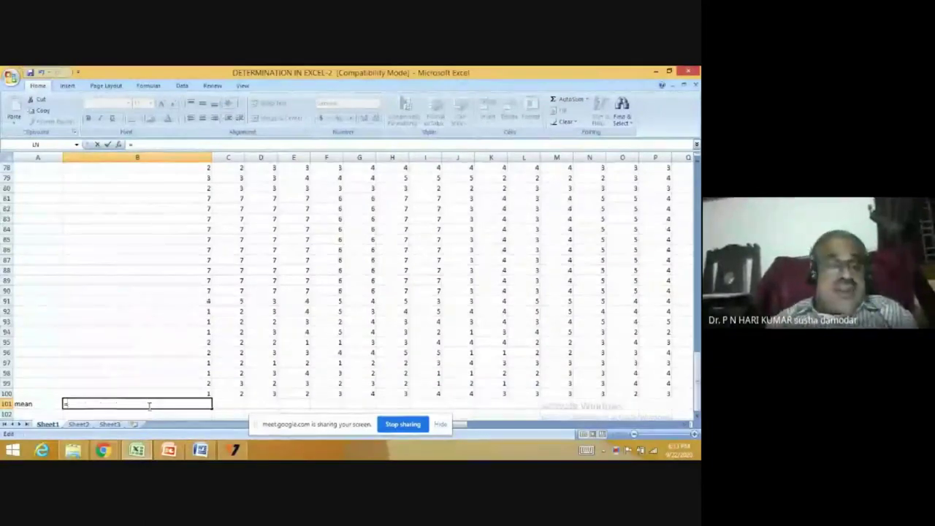
Try to calculate the mean of column B in cell B101, entering the formula as =AVERAGE(B106)
type("av")
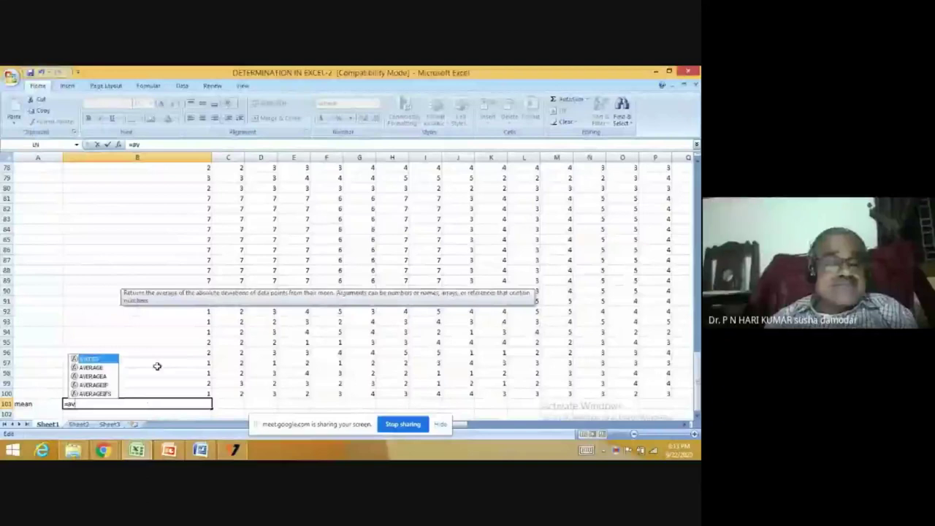
double_click(102, 368)
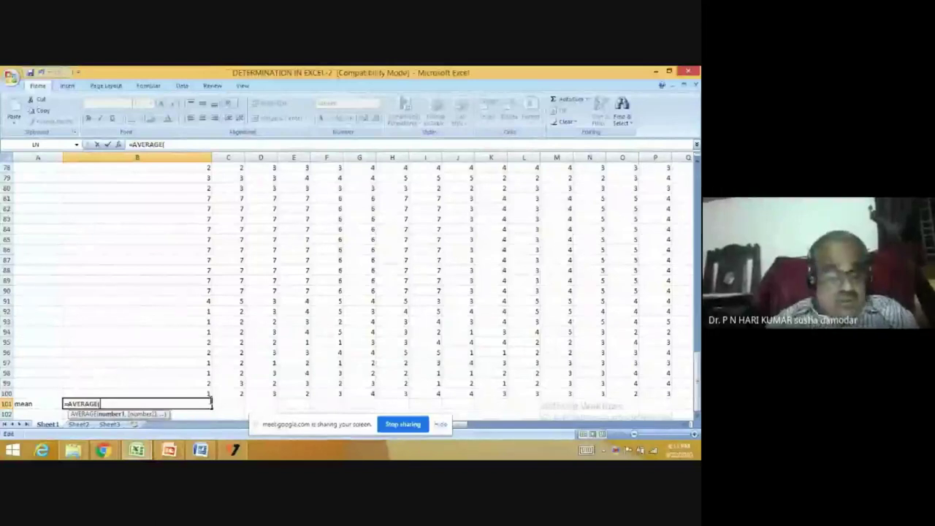
mouse_move(209, 393)
left_mouse_down()
mouse_move(208, 165)
mouse_move(209, 393)
left_mouse_up()
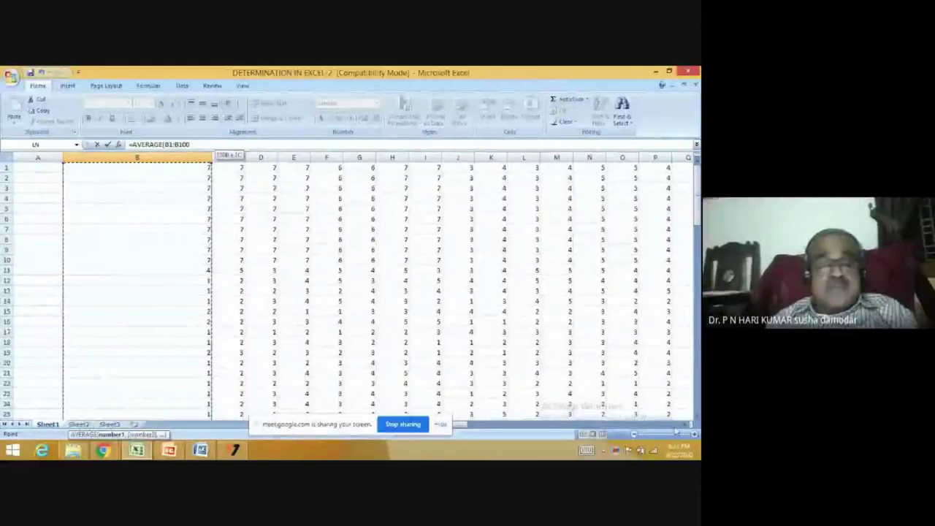
left_click(697, 415)
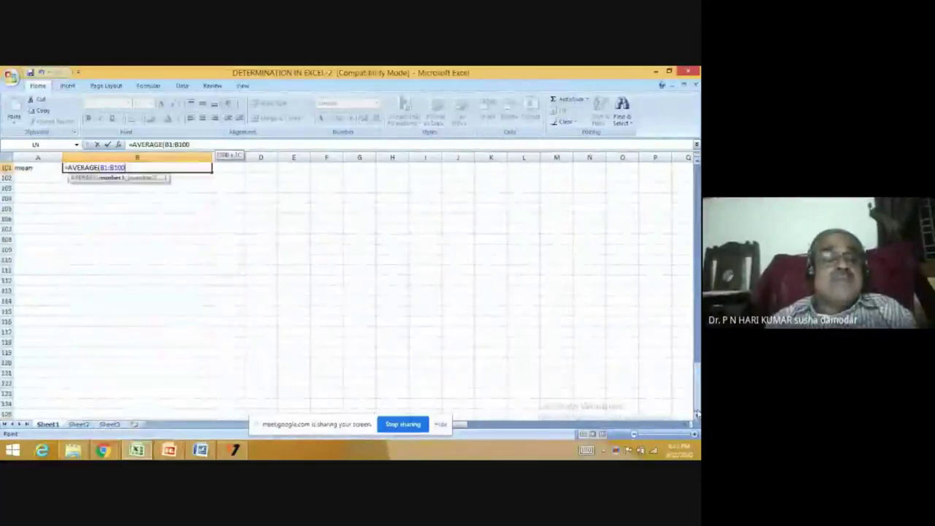
left_click(162, 220)
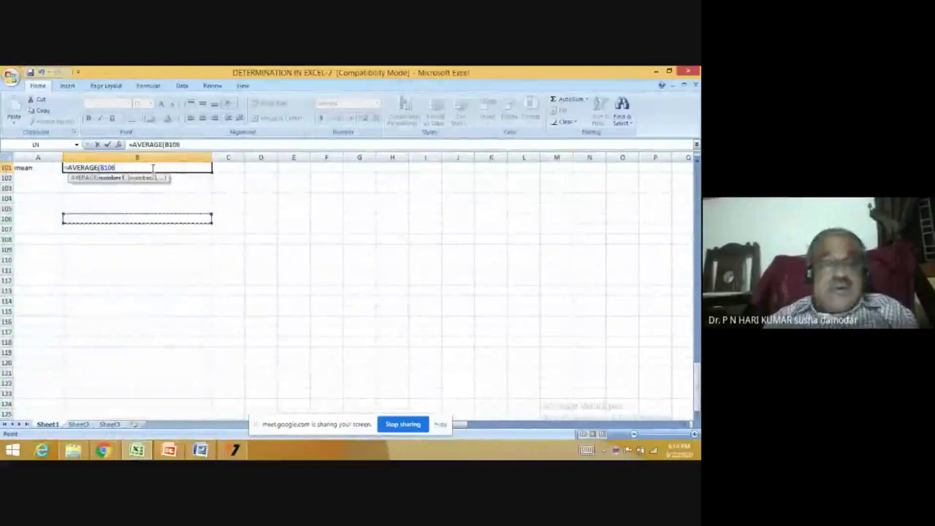
type(")")
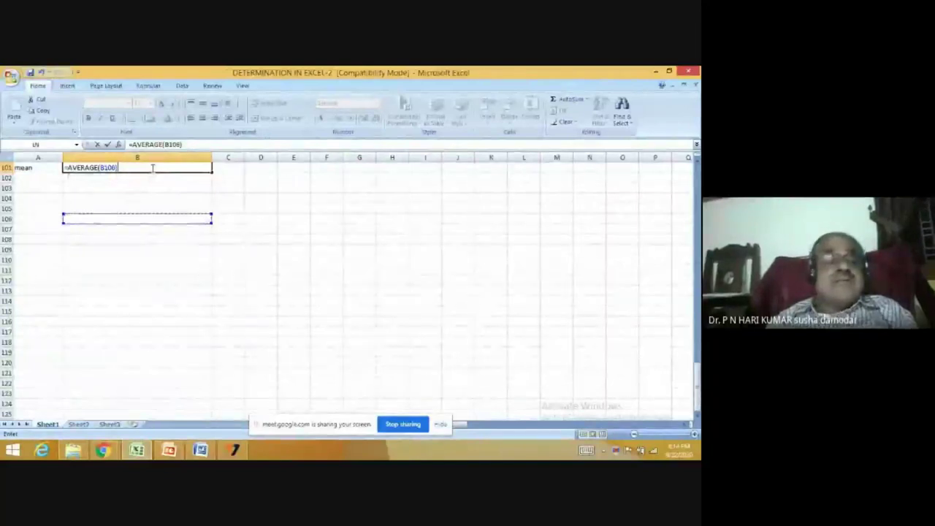
key("Return")
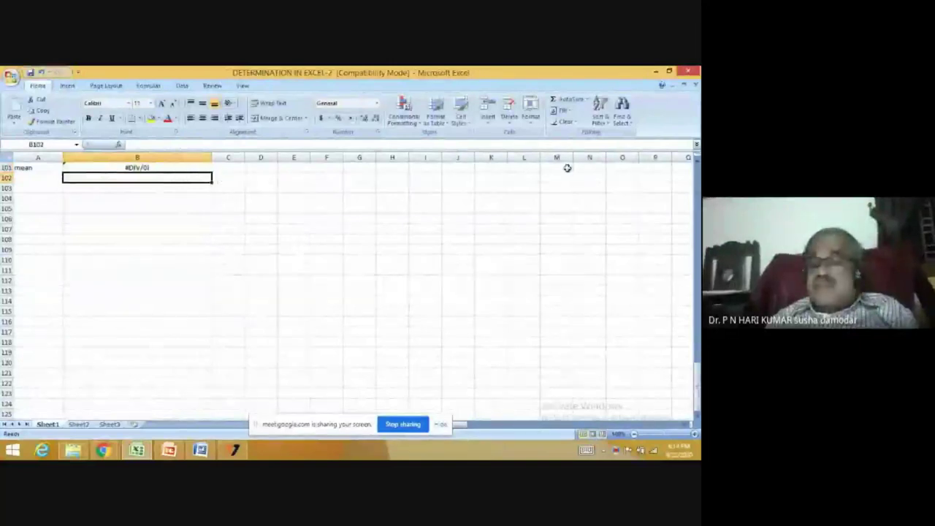
Clear the faulty AVERAGE formula from cell B101, keeping the cell open for editing
left_click(698, 185)
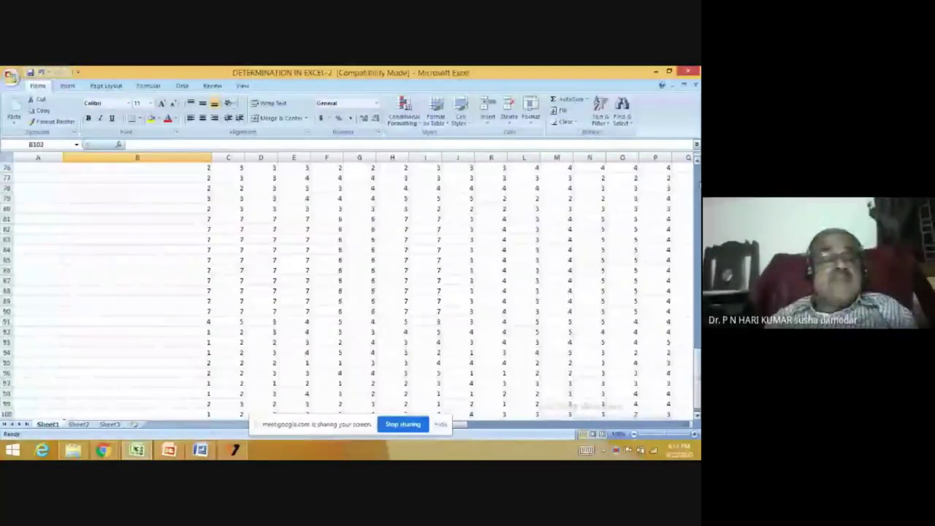
left_click(696, 374)
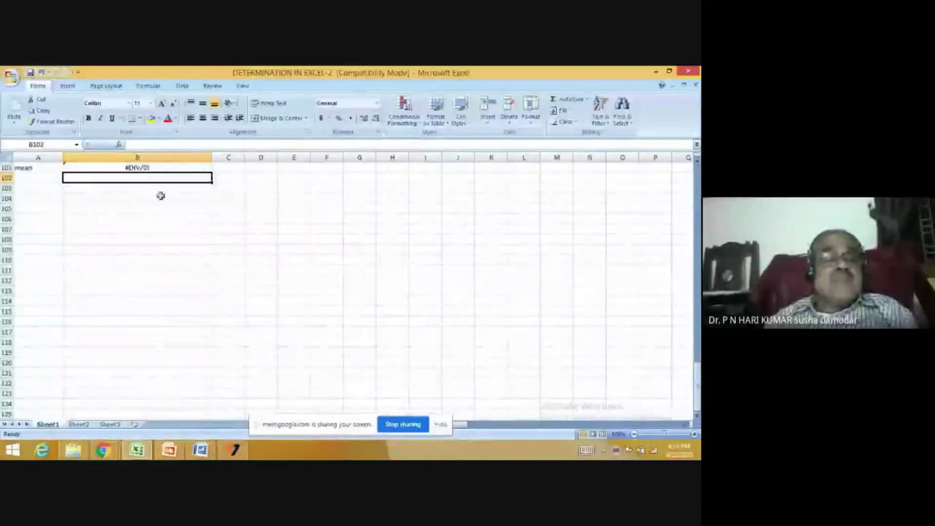
left_click(155, 169)
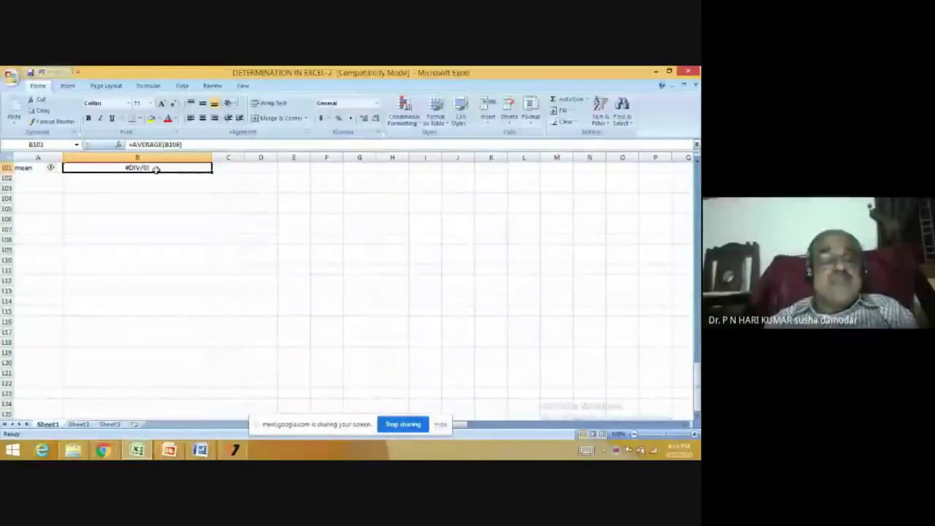
double_click(156, 169)
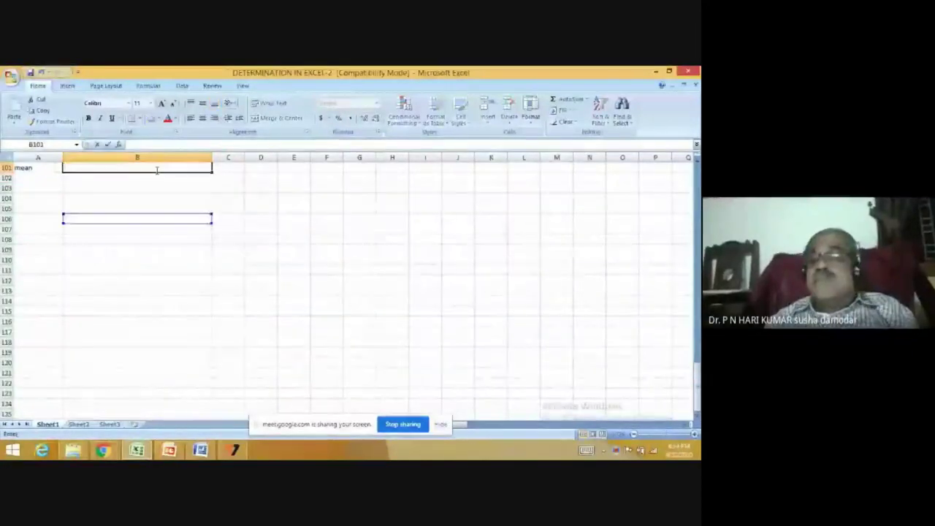
scroll(681, 178, "up", 8)
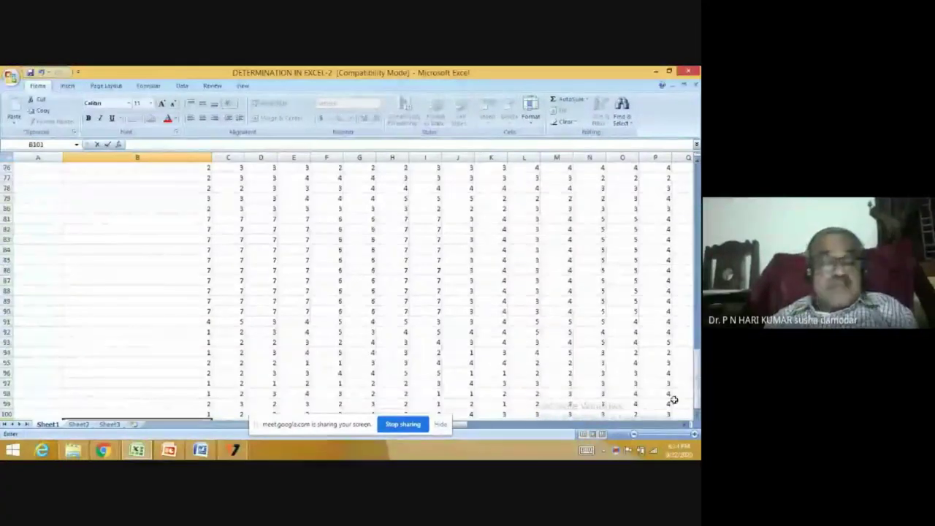
scroll(468, 387, "down", 1)
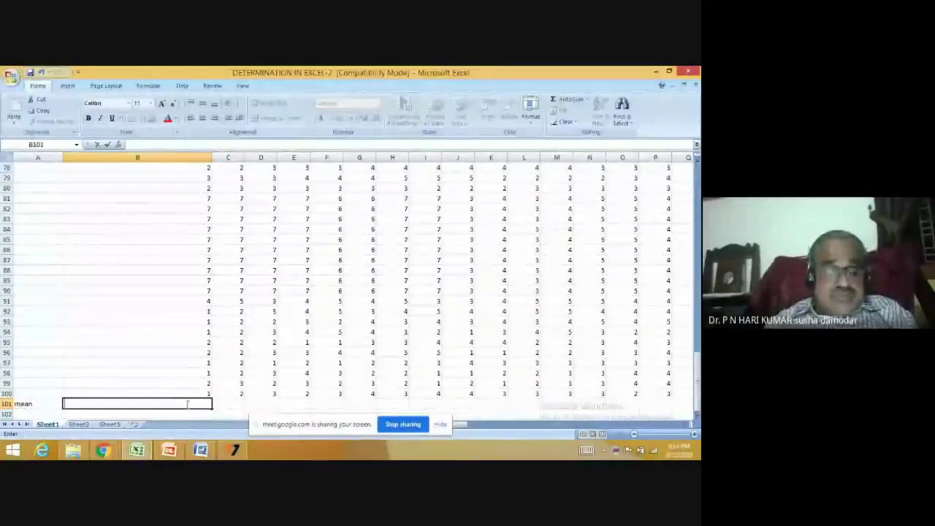
Calculate the mean of column B in cell B101 with the formula =AVERAGE(B1:B100)
type("=")
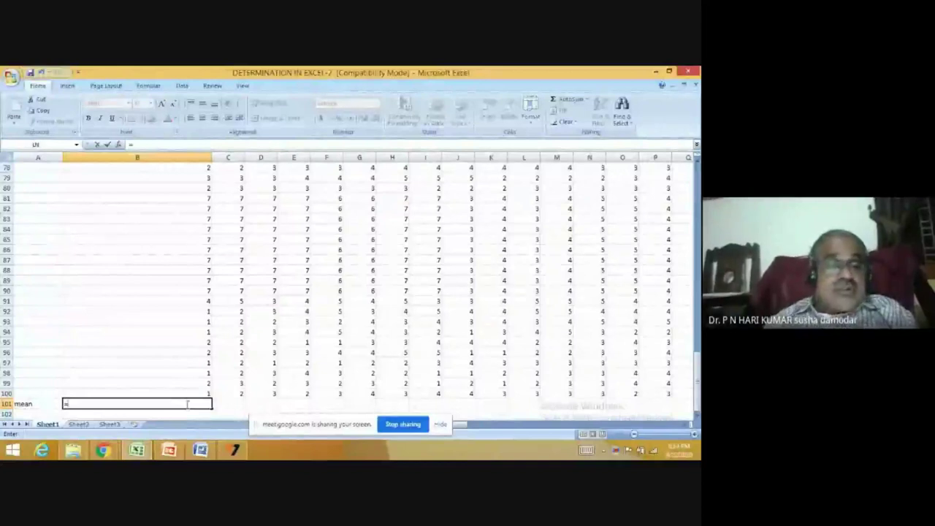
type("av")
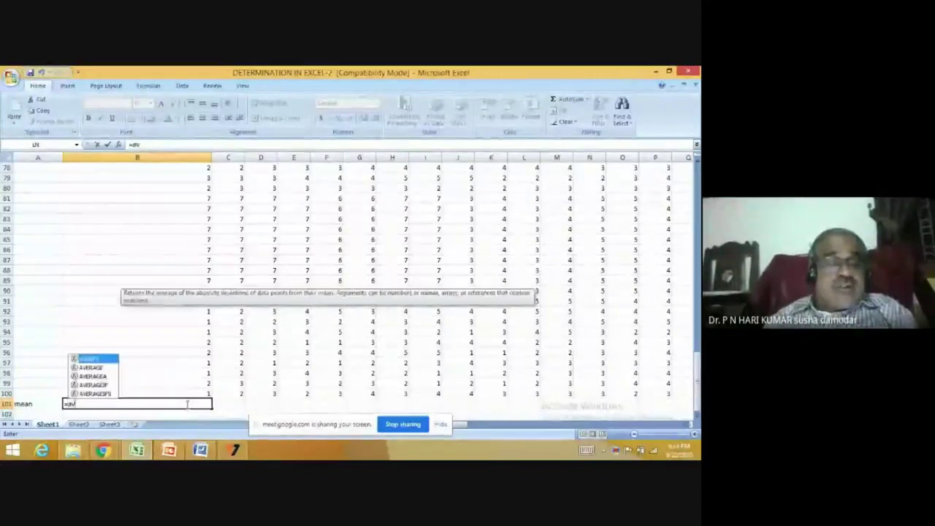
double_click(106, 368)
left_click(209, 394)
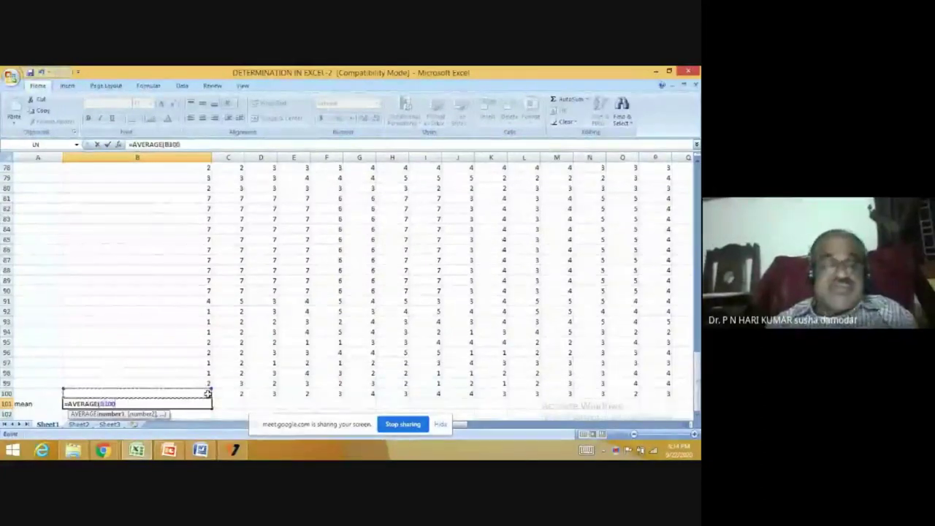
left_click_drag(208, 394, 210, 154)
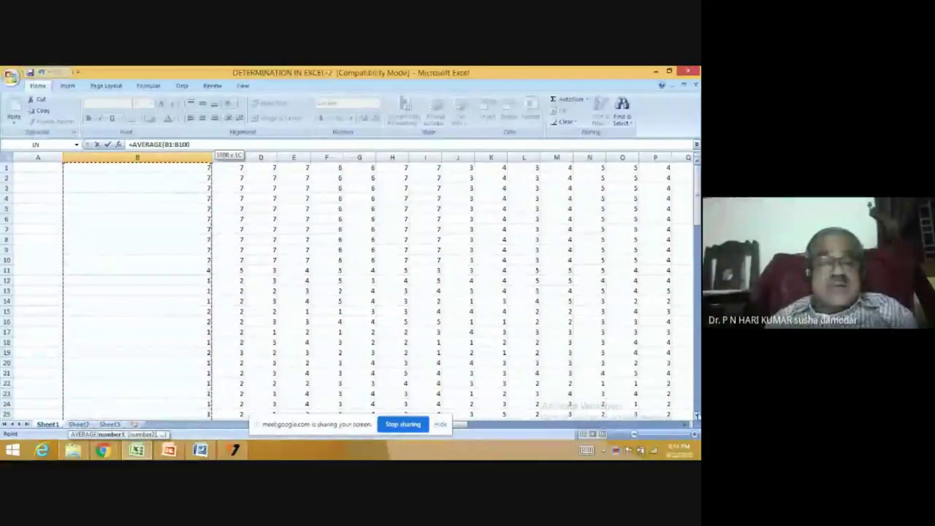
scroll(365, 289, "down", 20)
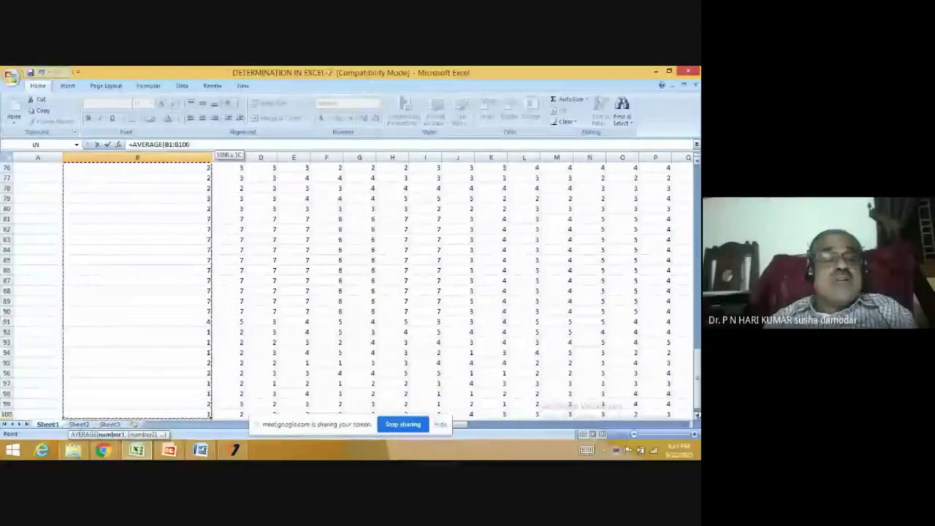
mouse_move(698, 414)
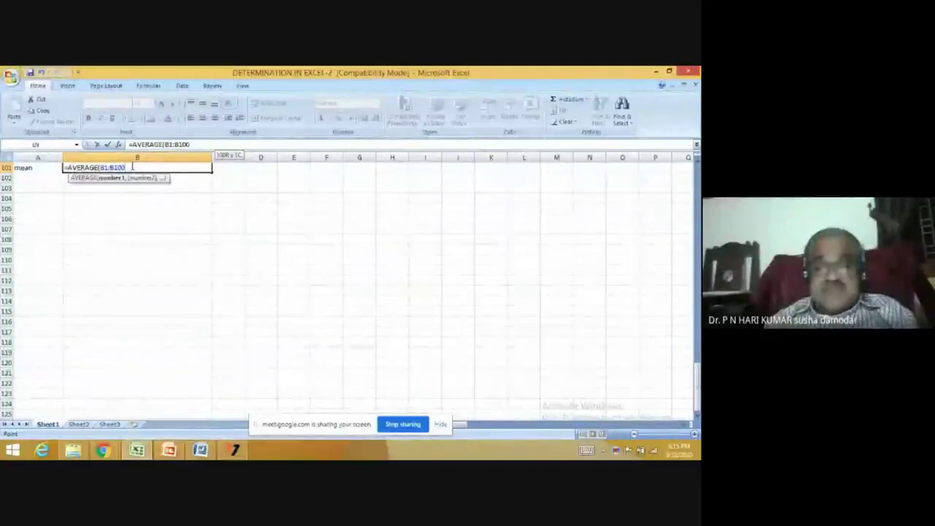
double_click(132, 166)
left_click(132, 166)
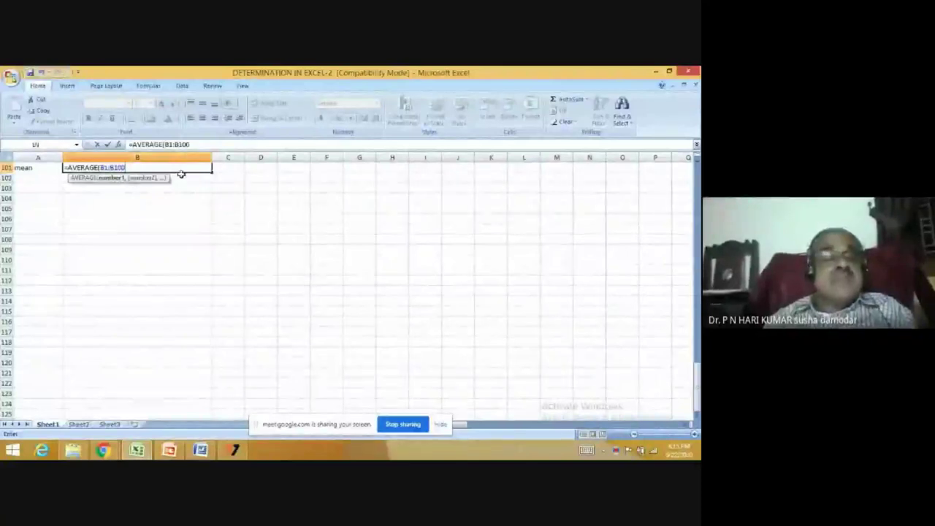
left_click(232, 188)
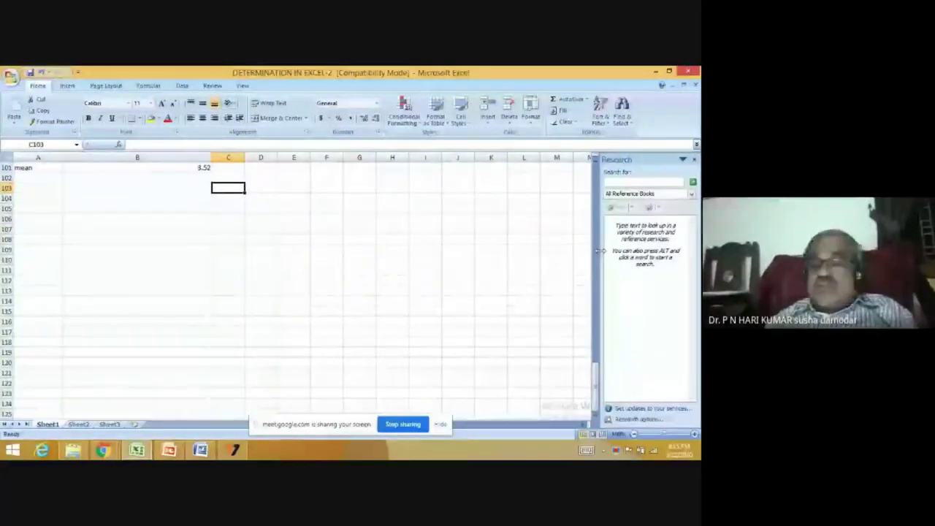
Review the last rows of column B data and the mean formula in cell B101, and dismiss the Research pane
left_click(596, 359)
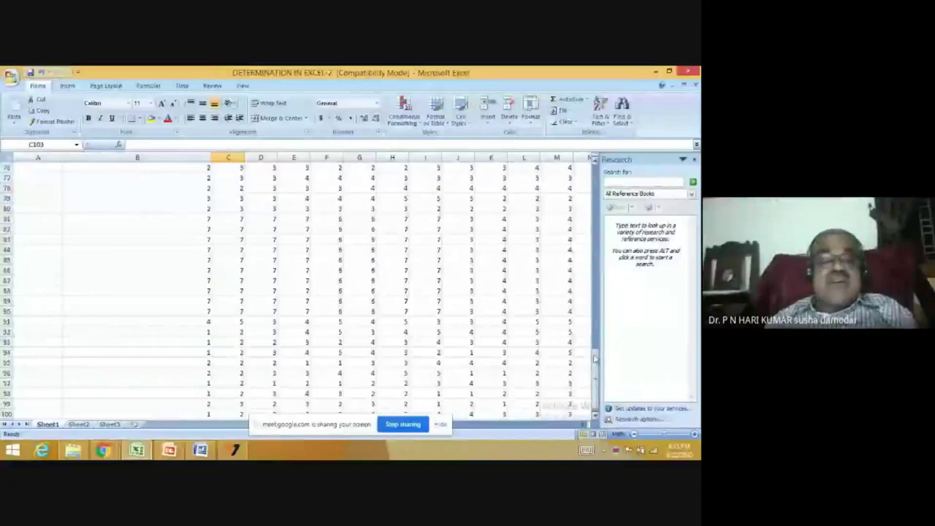
left_click(597, 406)
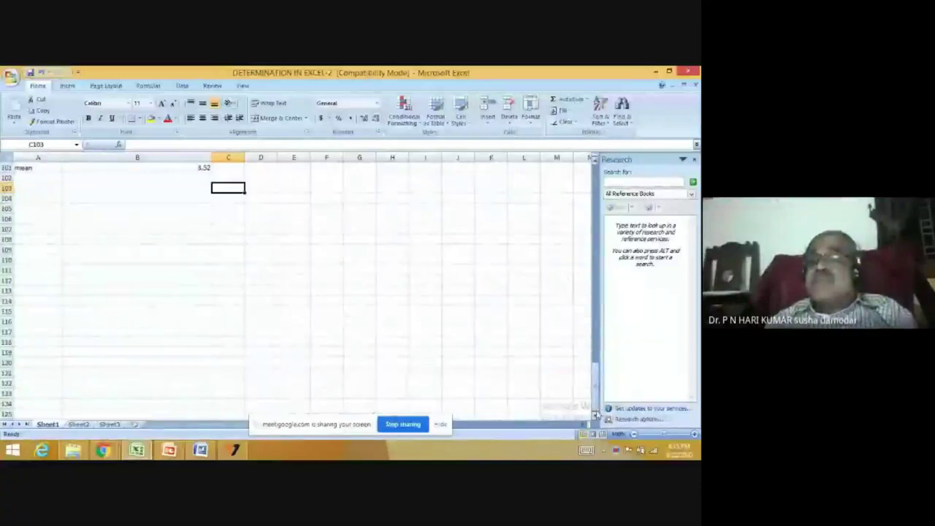
left_click(694, 160)
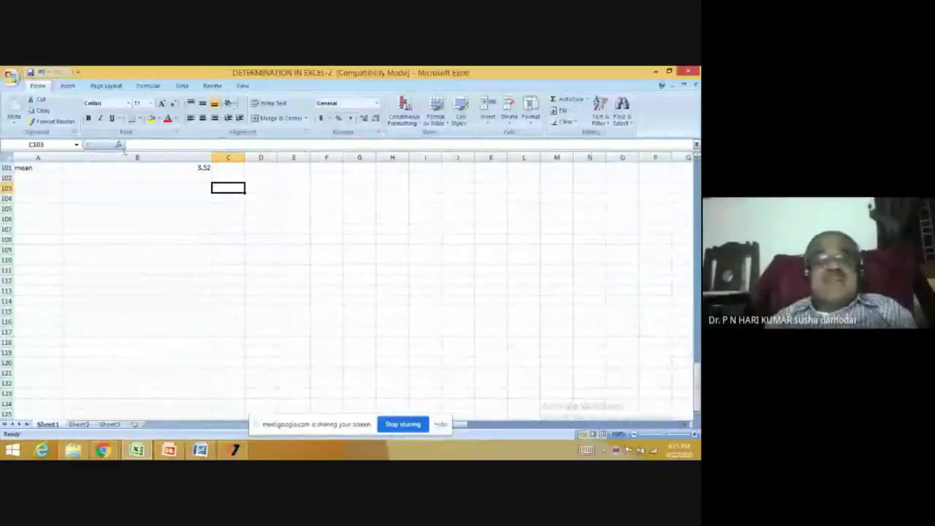
key("Page_Up")
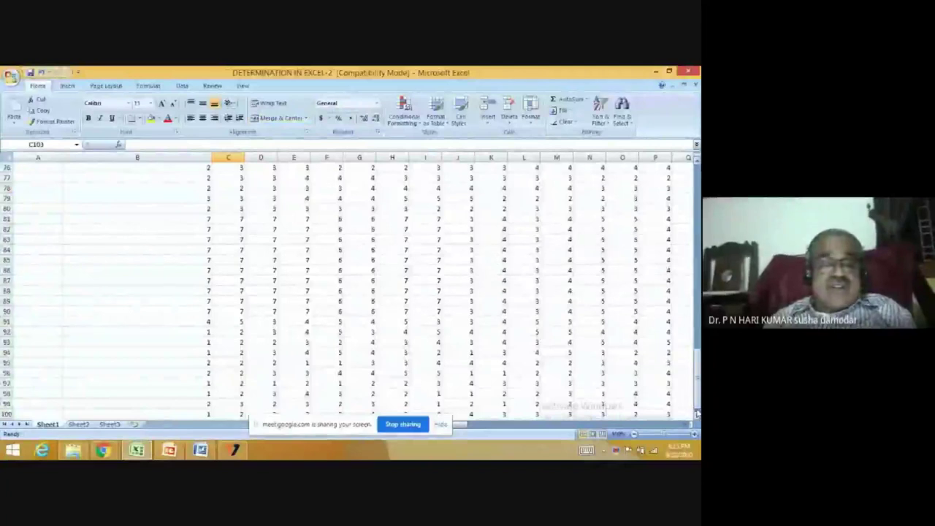
left_click(208, 384, "alt")
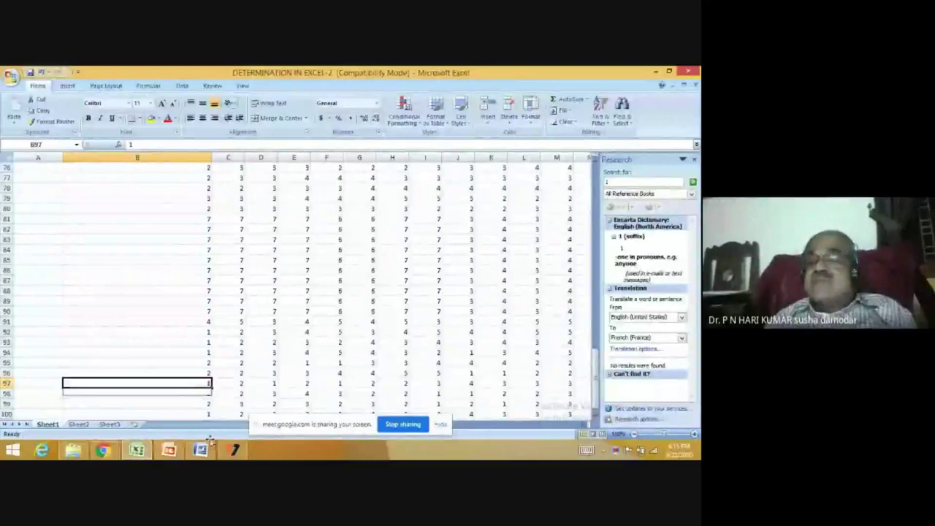
left_click(694, 159)
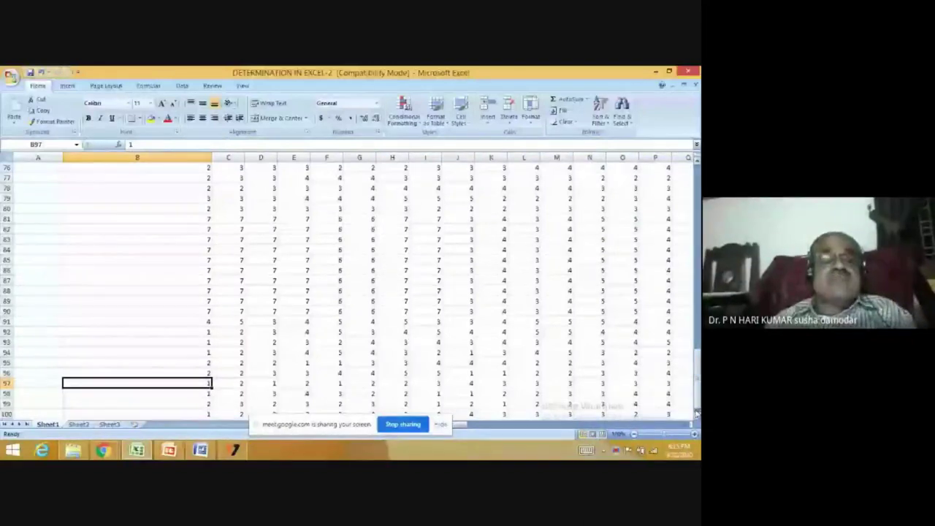
scroll(697, 409, "down", 8)
left_click(206, 168, "alt")
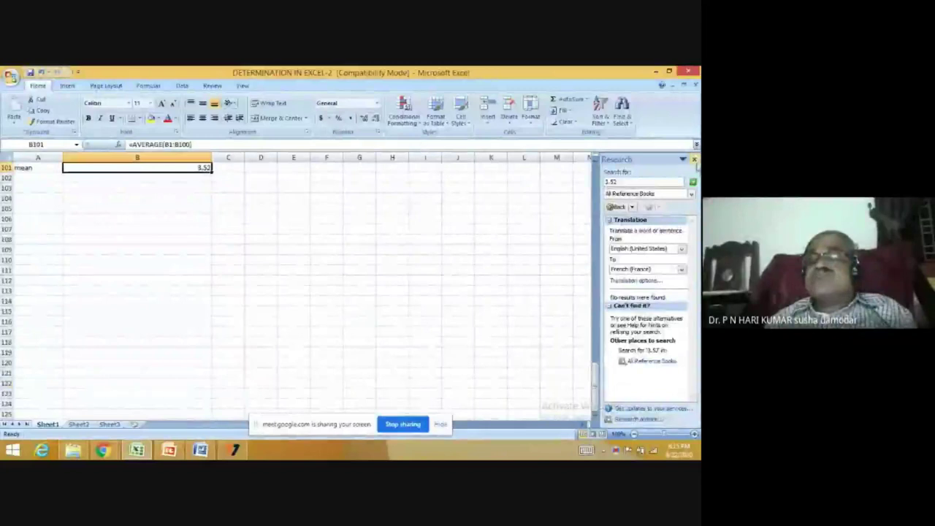
left_click(694, 160)
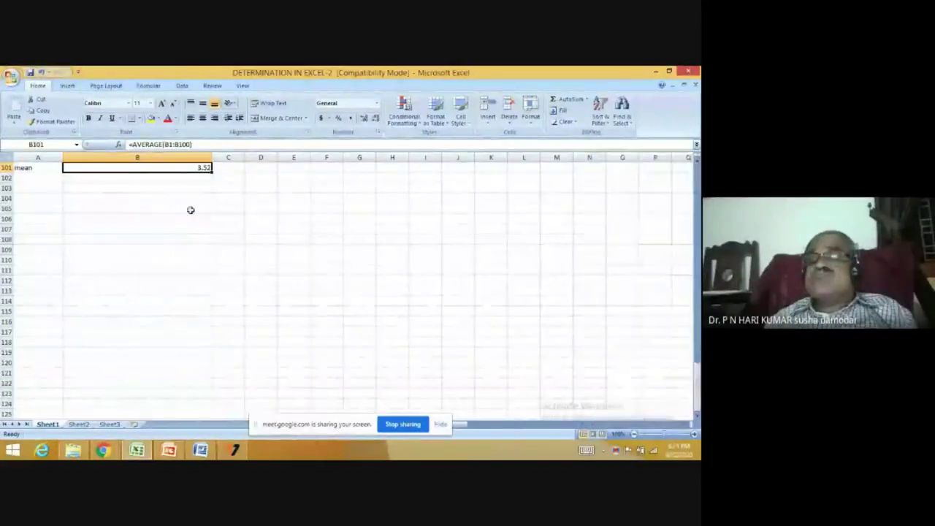
left_click(41, 177, "alt")
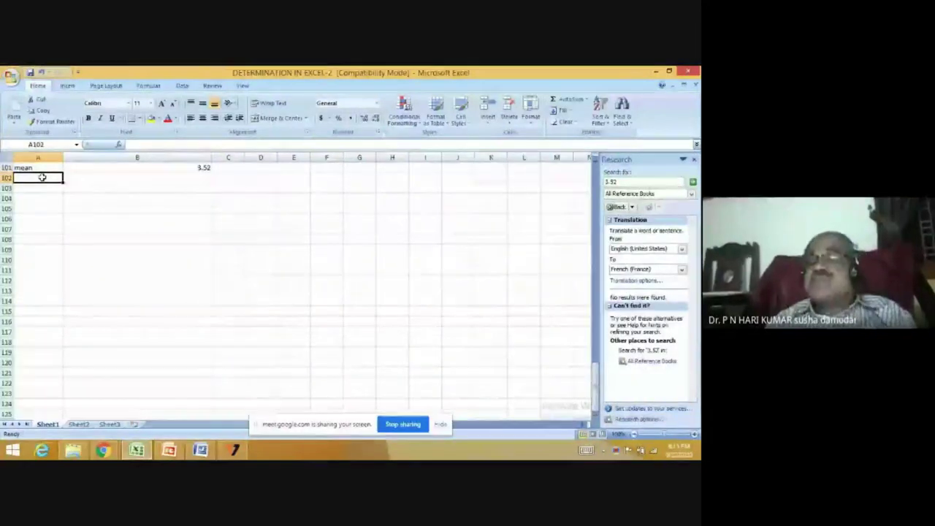
left_click(695, 160)
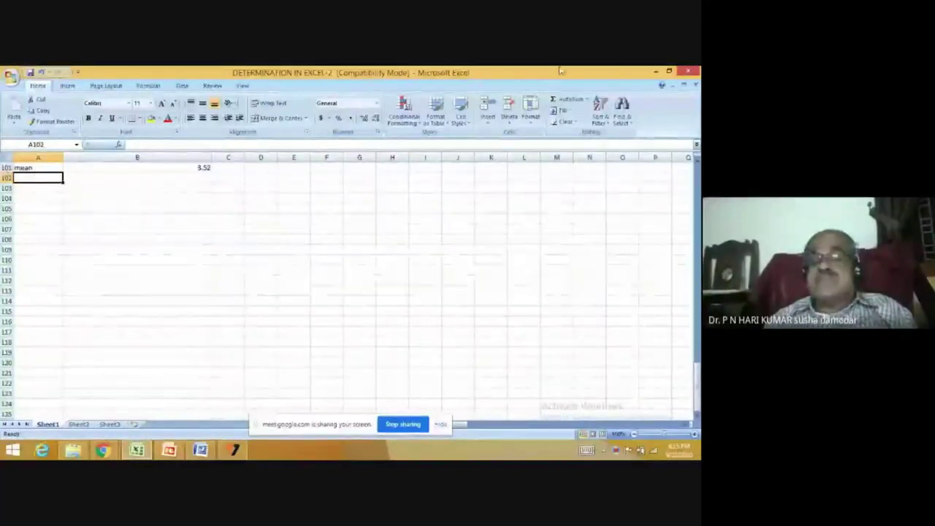
Close the DETERMINATION IN EXCEL-2 workbook and answer the closing dialog
left_click(692, 72)
left_click(356, 285)
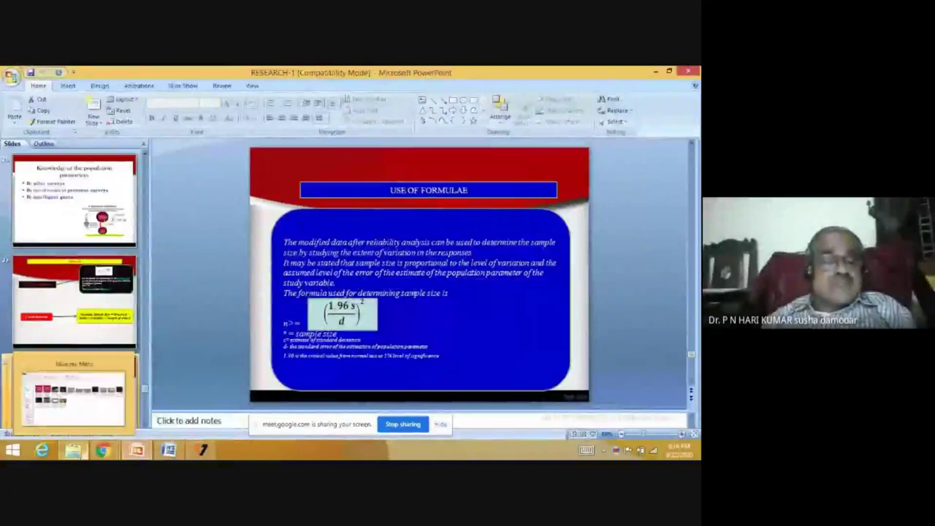
Open the DETERMINATION IN EXCEL-2 workbook from the KERALA UNIVERSITY > SAMPLE SIZE folder on drive G: and maximize its window
left_click(72, 451)
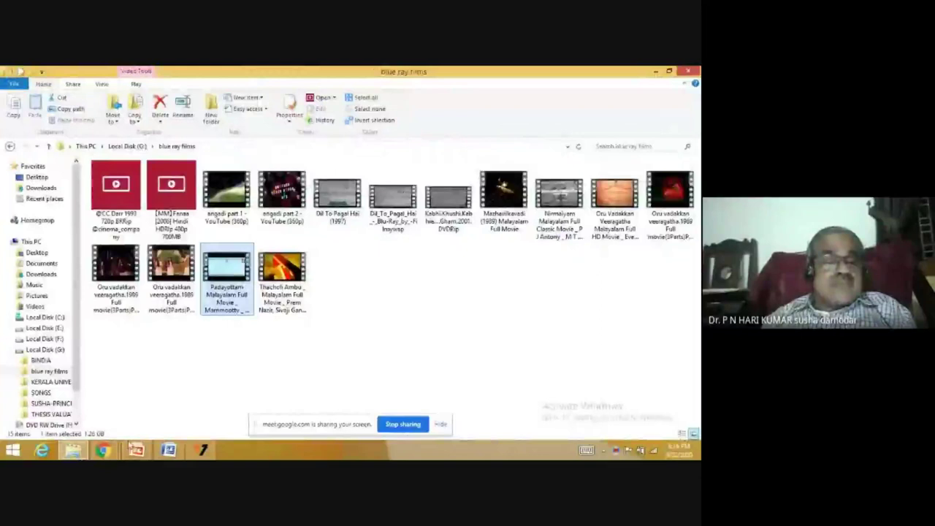
left_click(45, 350)
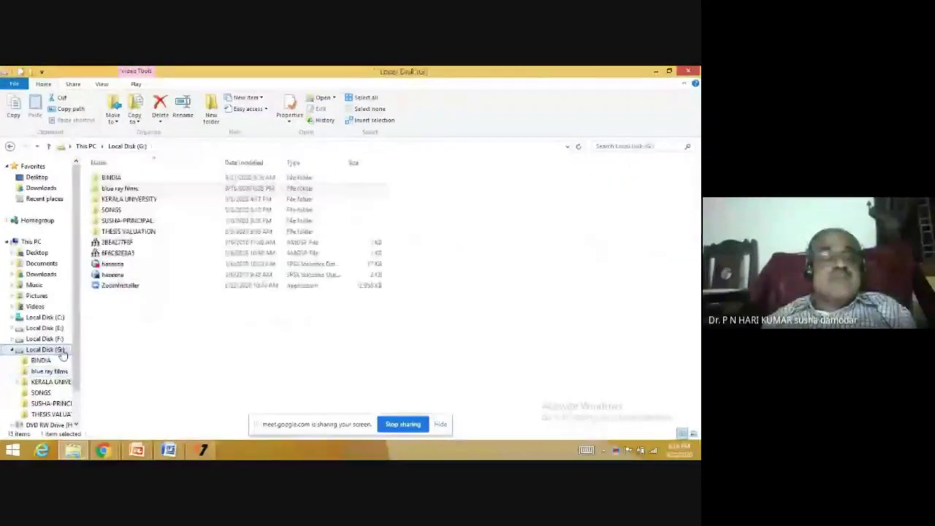
double_click(150, 199)
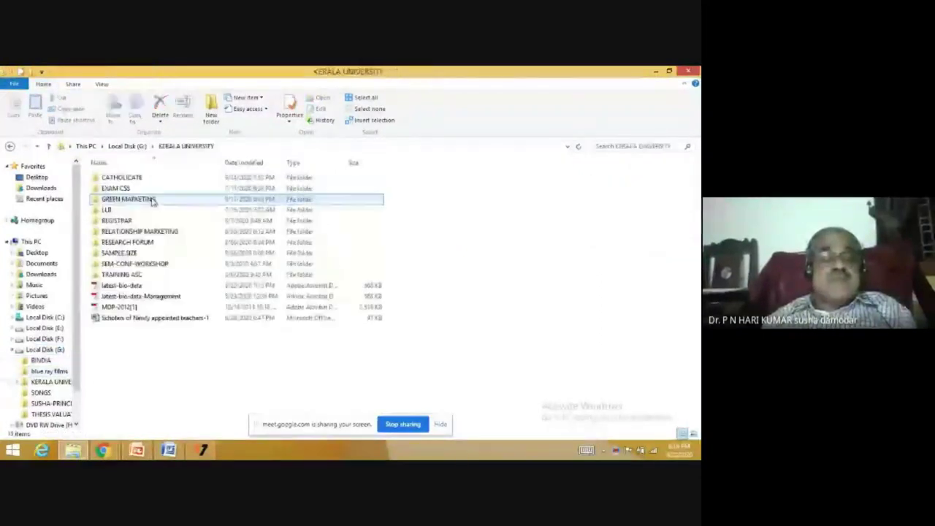
double_click(155, 255)
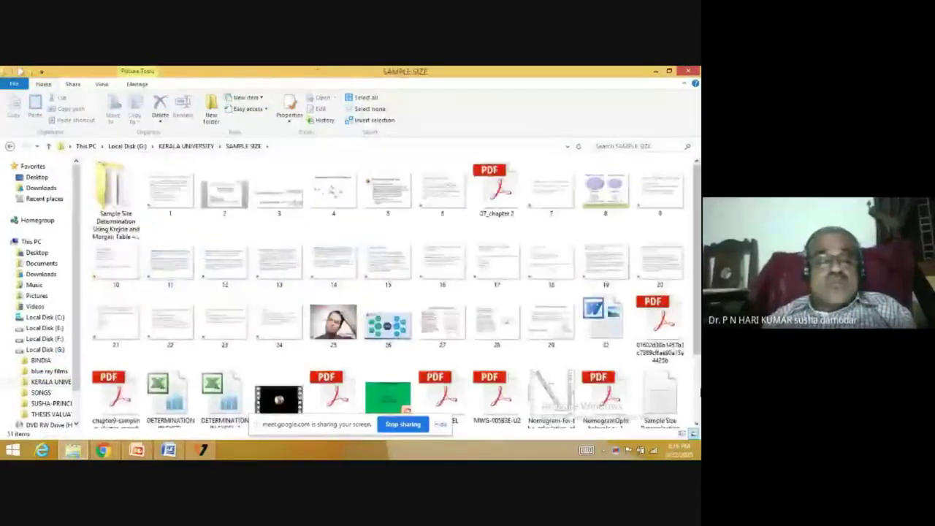
scroll(699, 393, "down", 2)
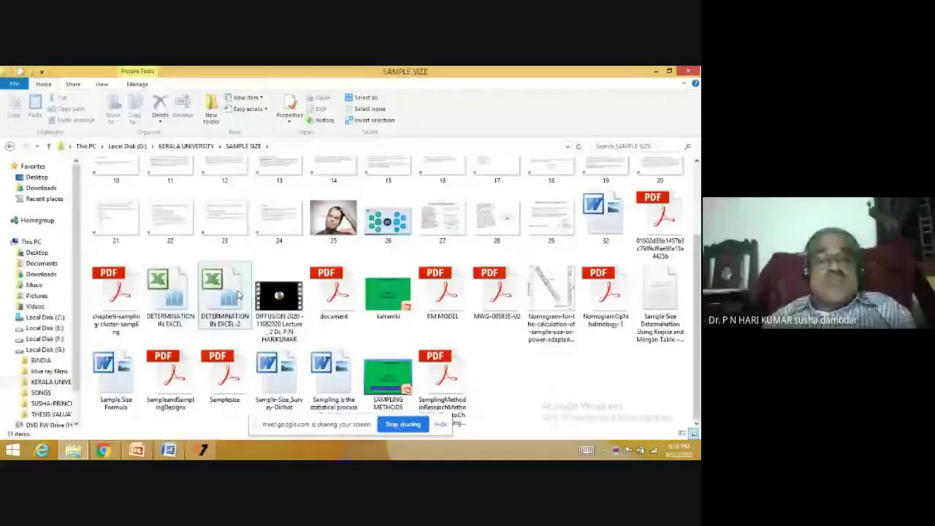
double_click(238, 293)
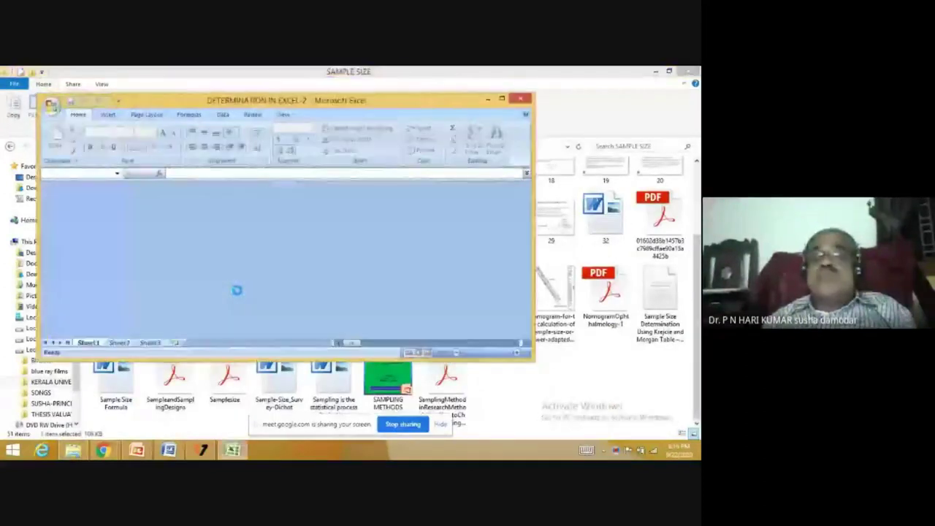
left_click(502, 99)
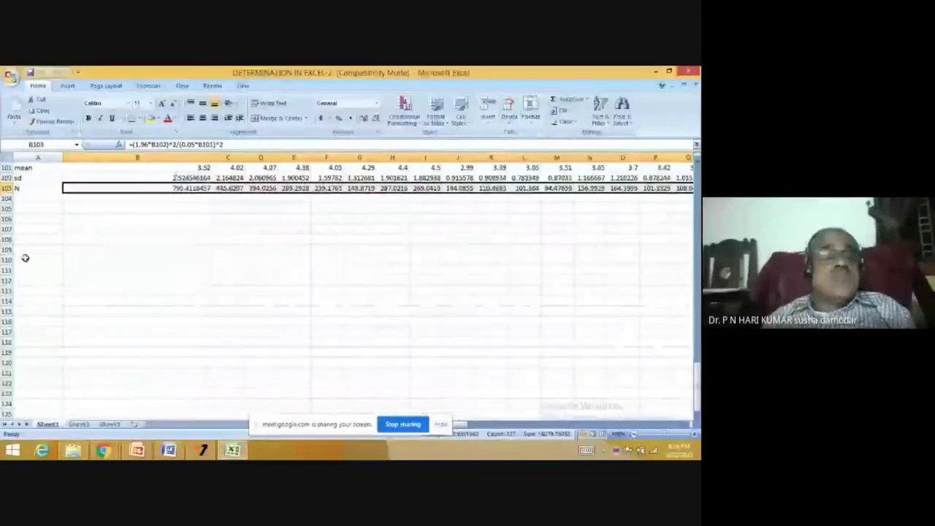
Clear the contents of the mean, sd and N rows, 101 to 103, below the data
left_click(6, 167)
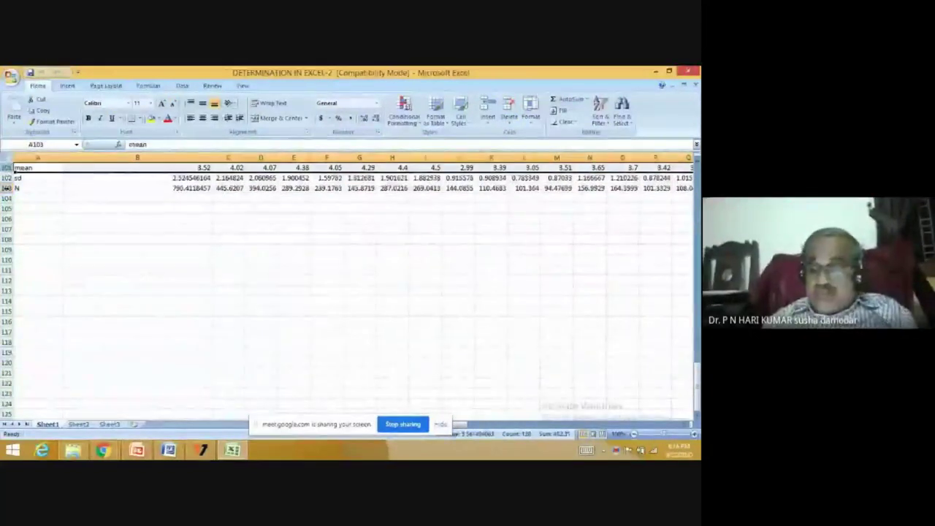
left_click_drag(6, 187, 7, 190)
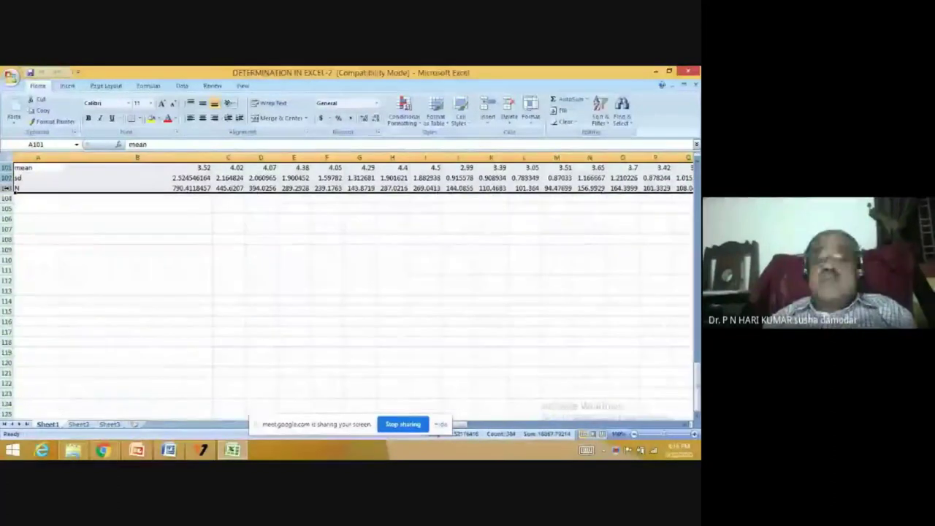
key("Delete")
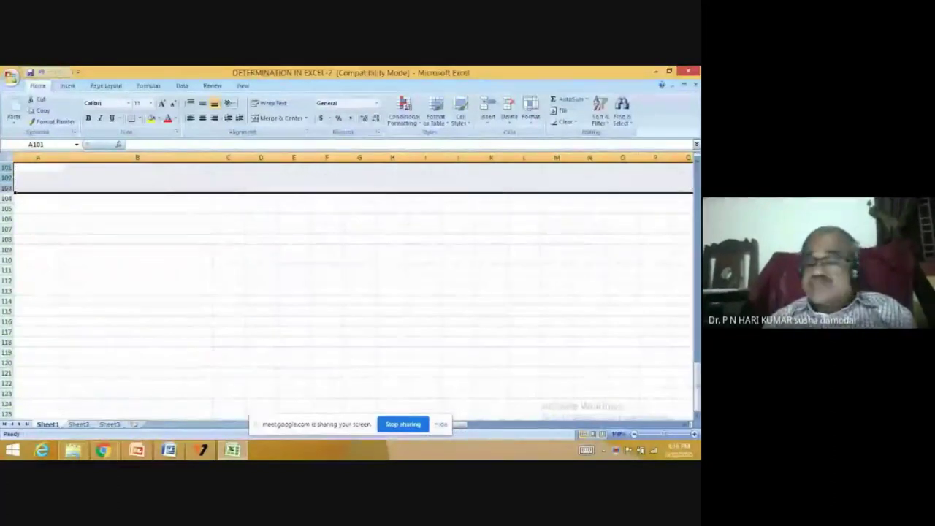
Label cell A101, directly below the last data row, as "mean"
scroll(350, 289, "up", 8)
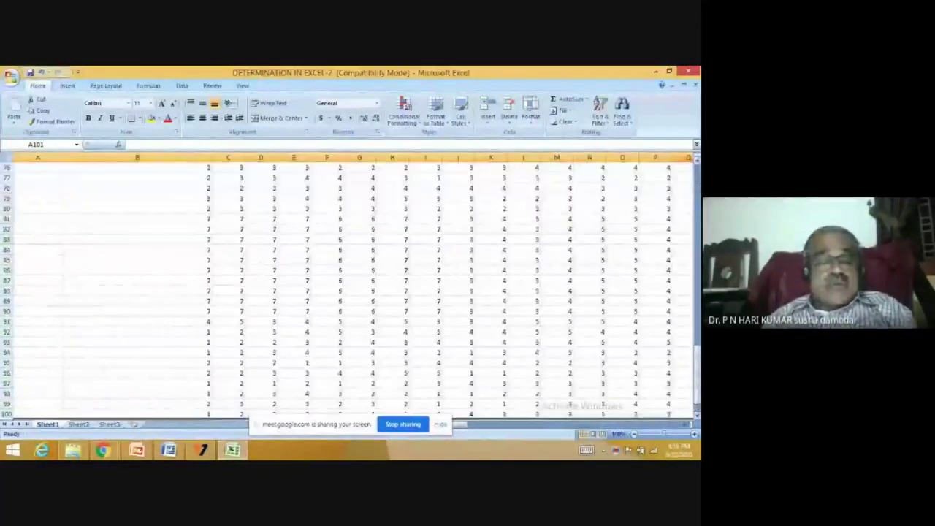
left_click(698, 416)
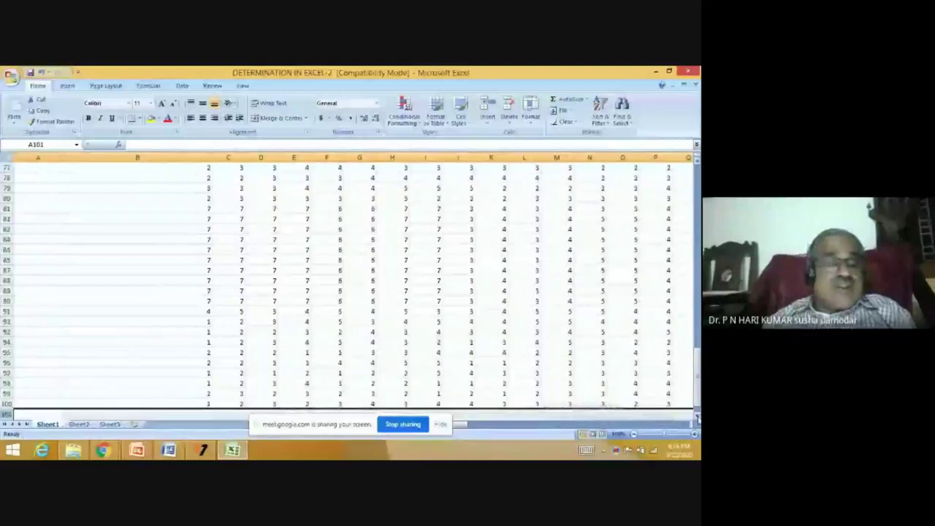
scroll(698, 416, "down", 4)
left_click(75, 372)
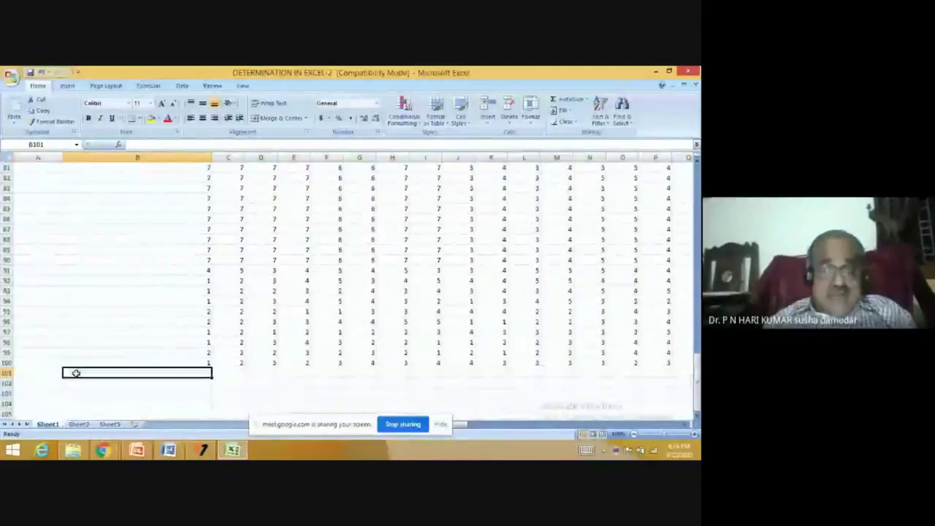
left_click(45, 375)
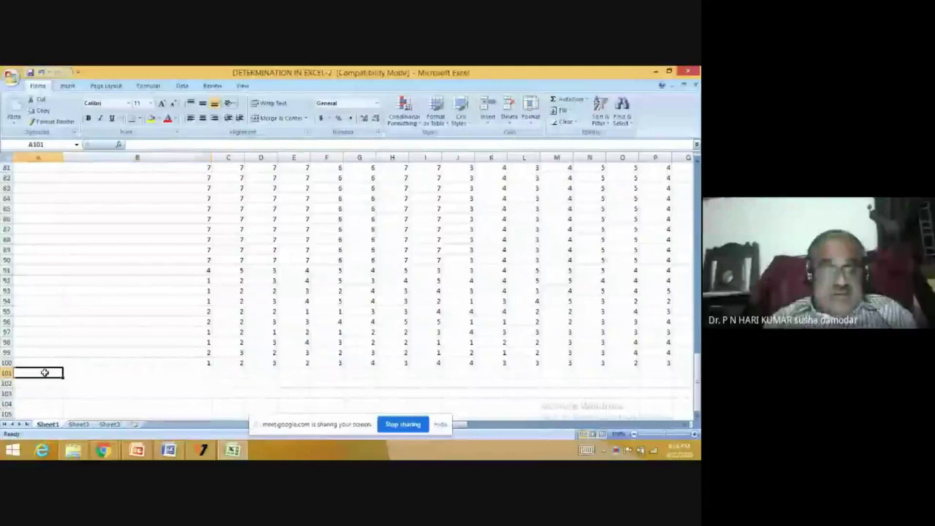
type("mean")
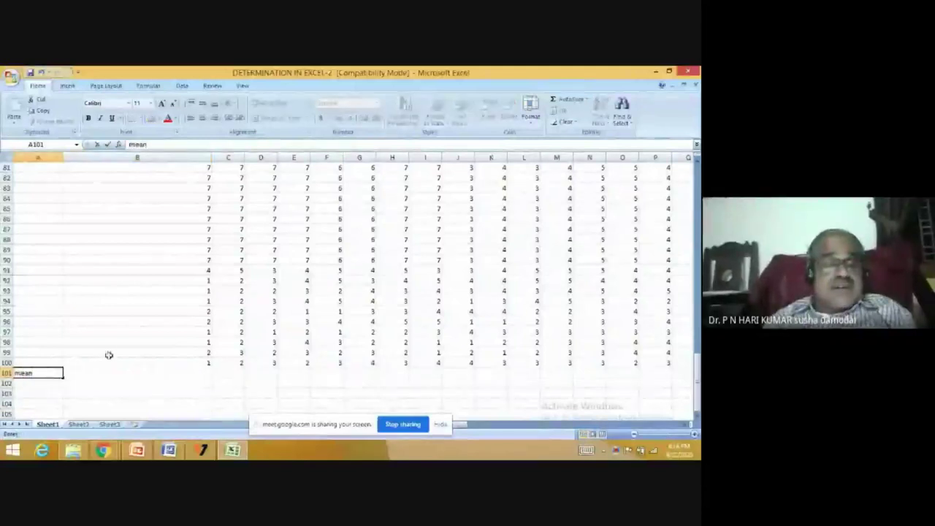
Start a formula in cell B101 with the AVERAGE function
left_click(178, 372)
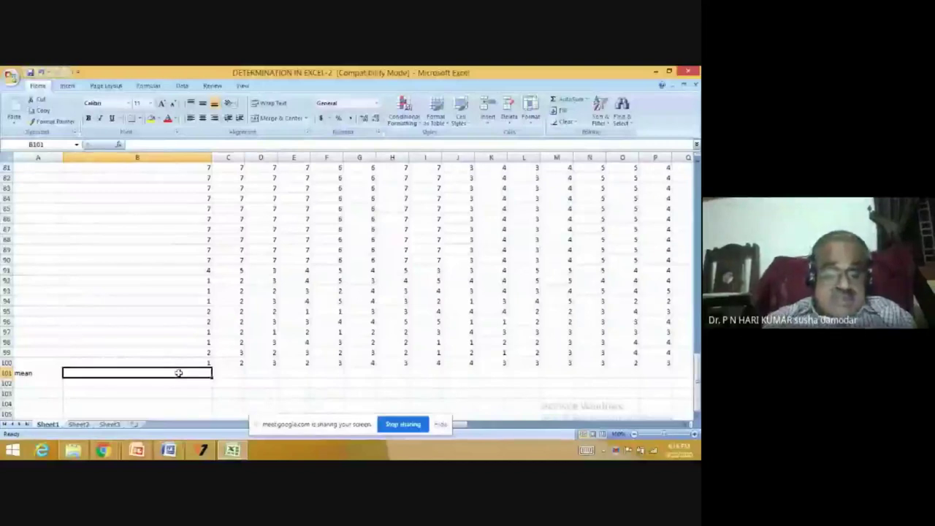
type("=av")
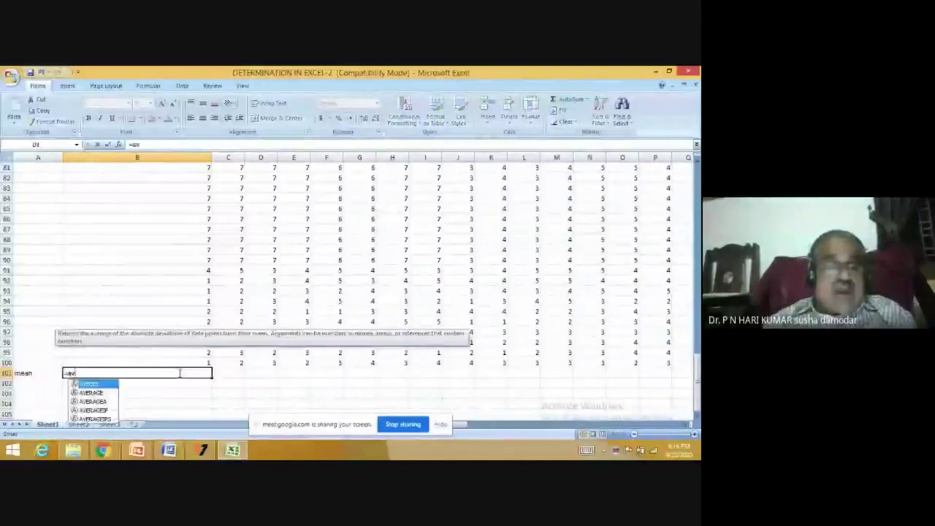
type("earge")
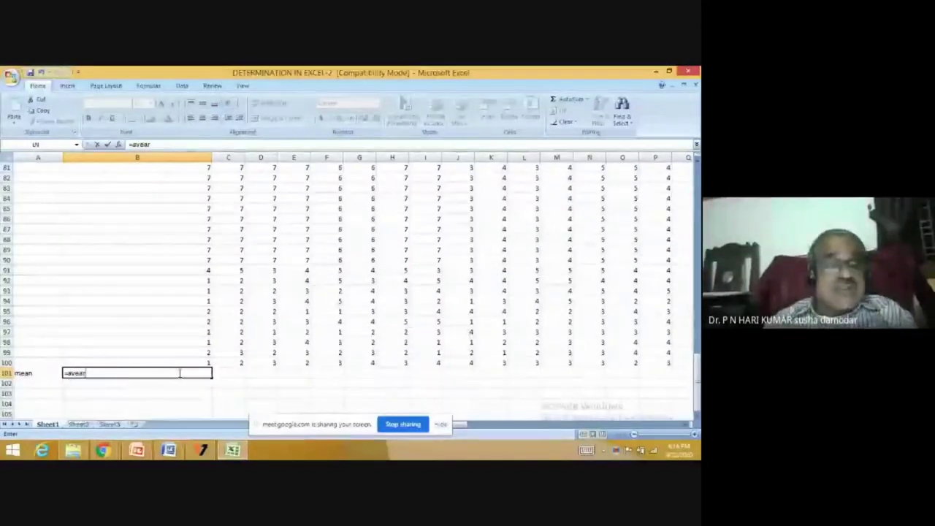
key("BackSpace")
key("BackSpace")
key("BackSpace")
key("BackSpace")
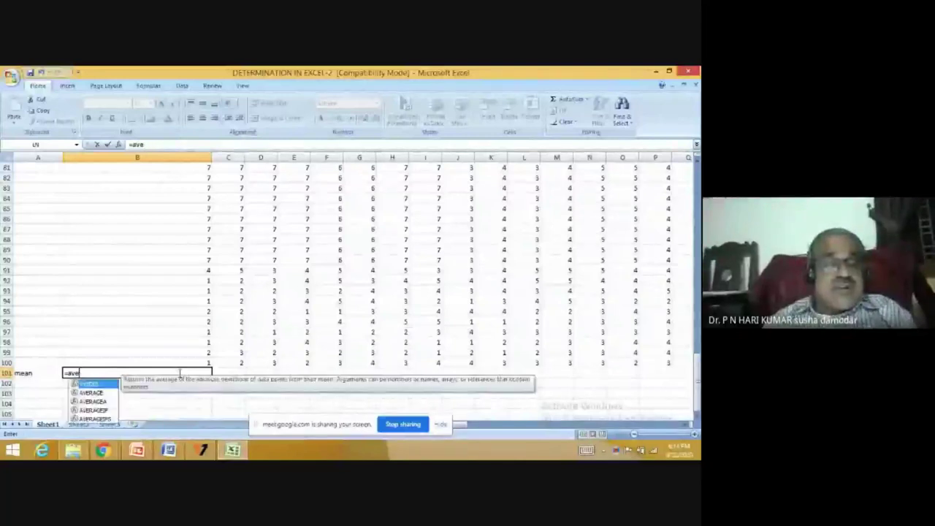
double_click(103, 394)
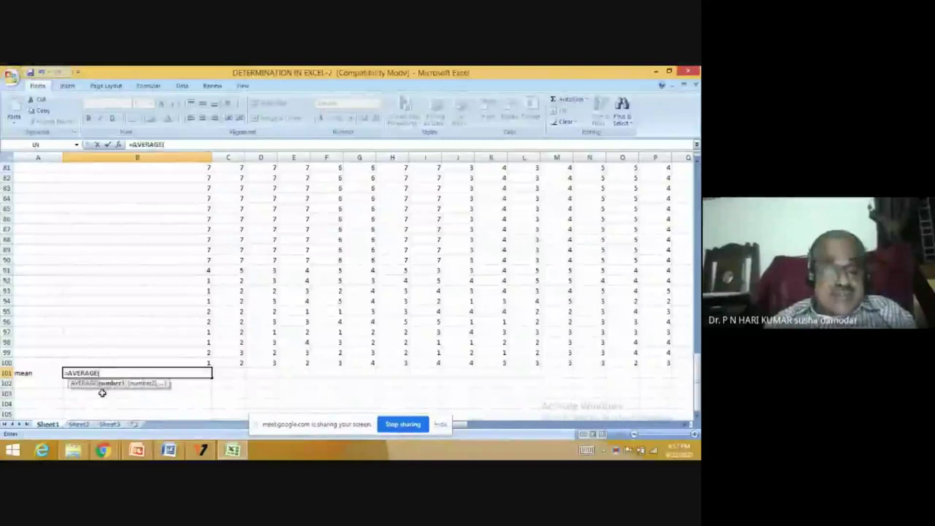
Complete the mean formula in cell B101 as =AVERAGE(B1:B100), covering all the column B data
left_click(208, 363)
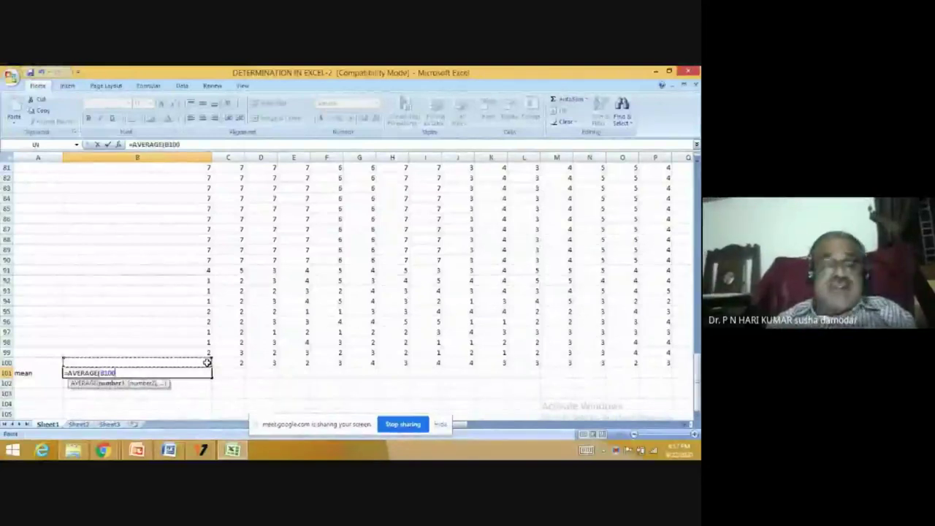
left_click_drag(207, 363, 209, 163)
key("ctrl+shift+Up")
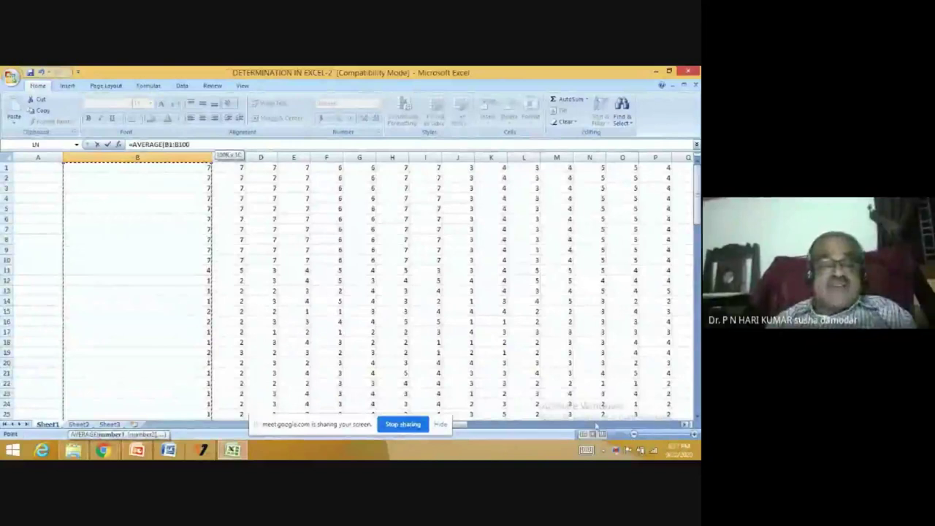
scroll(438, 292, "down", 8)
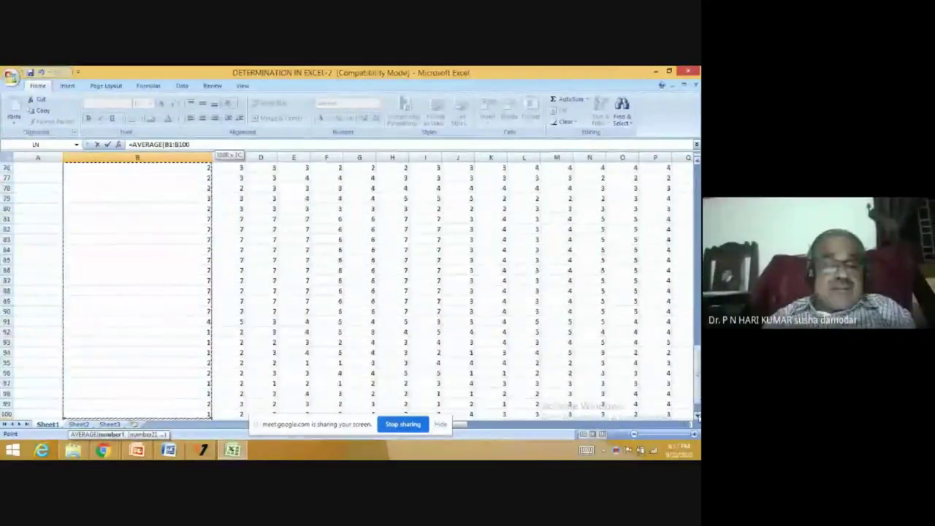
left_click(698, 416)
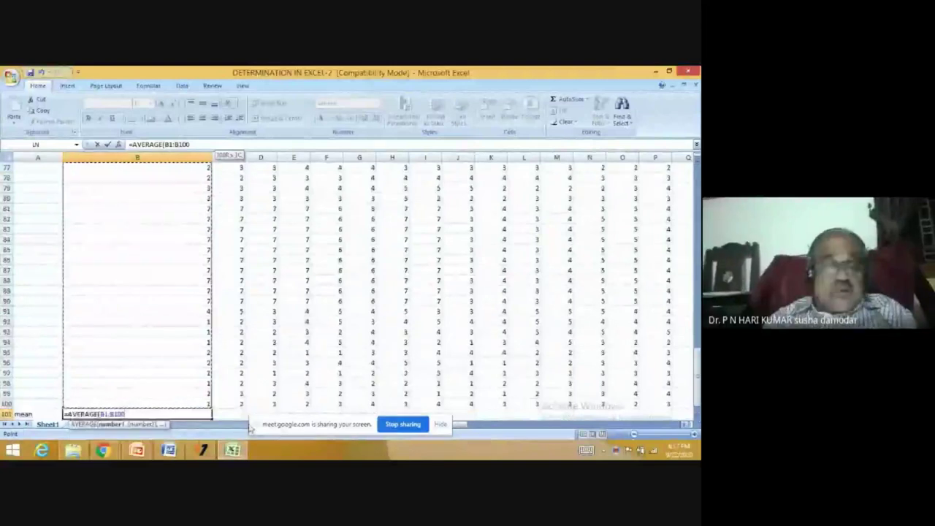
type(")")
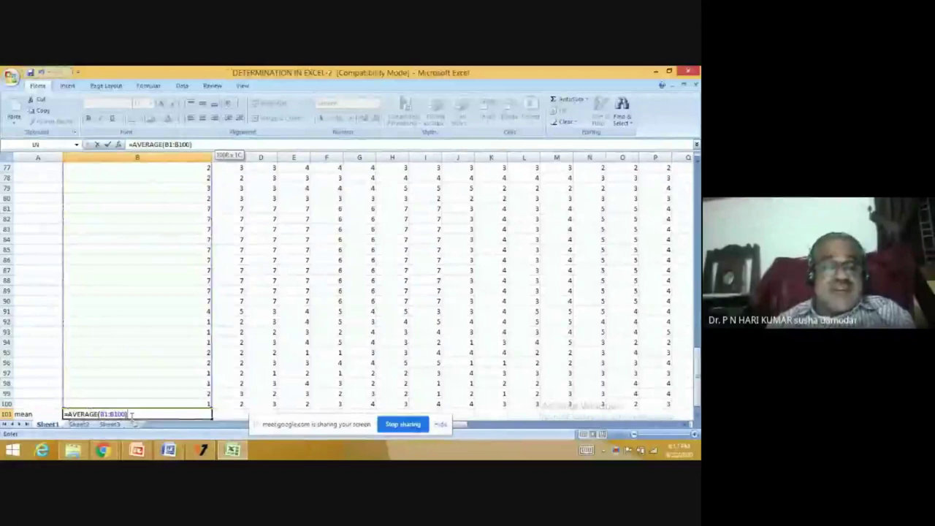
key("Return")
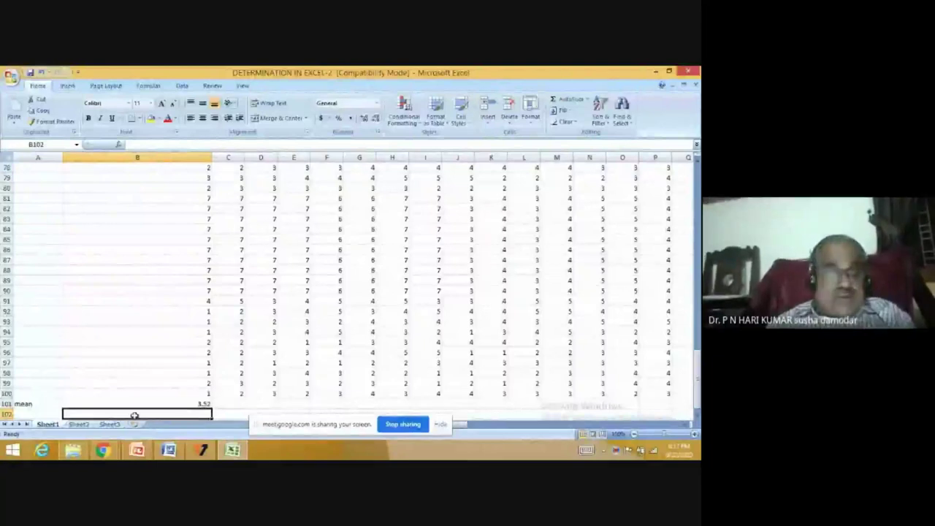
Label cell A102 as "sd" and start a formula in cell B102 with the STDEV function
left_click(46, 413)
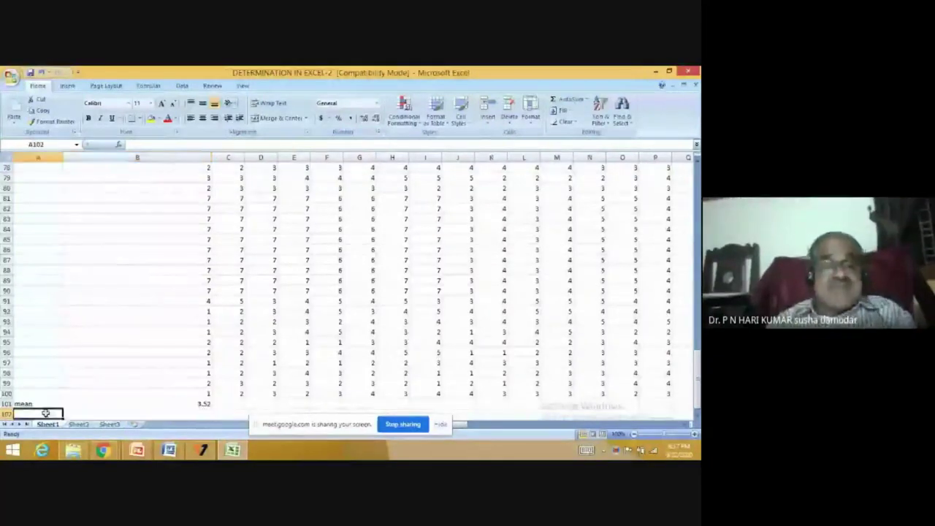
type("sd")
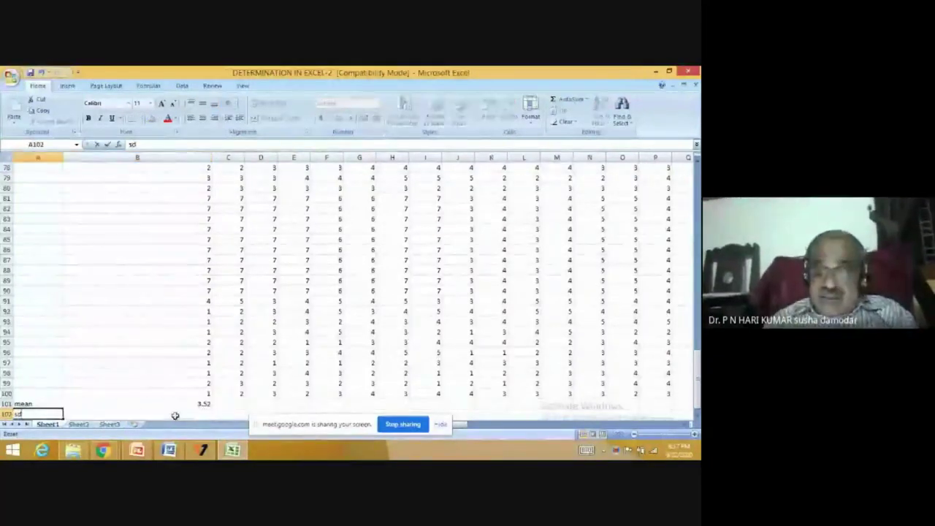
left_click(139, 415)
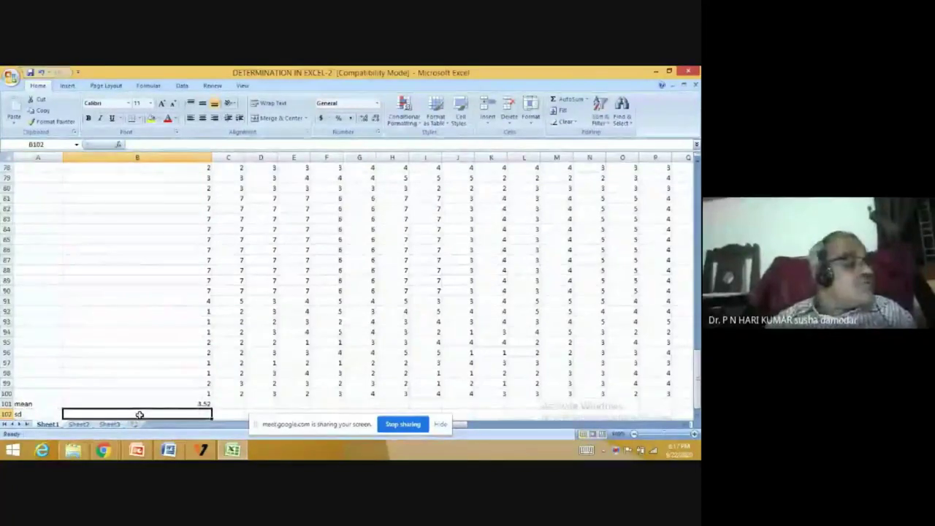
type("=")
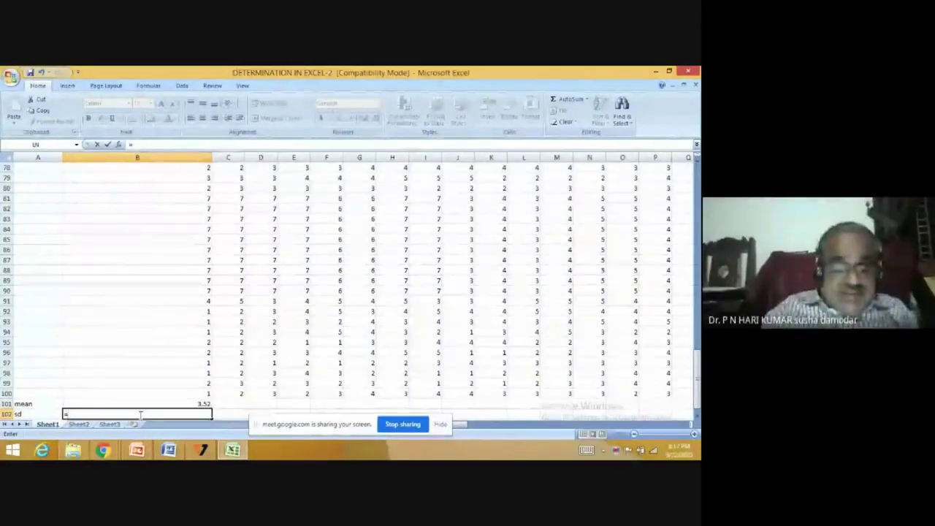
type("std")
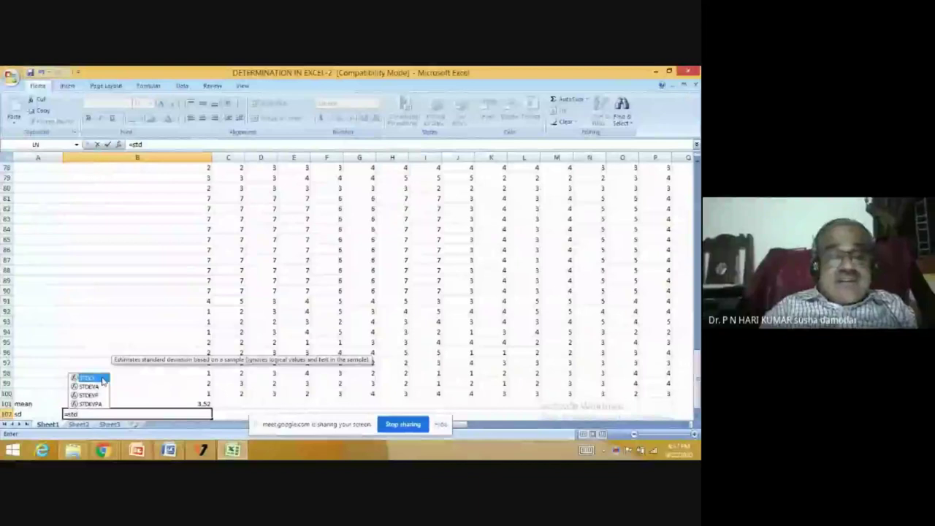
double_click(104, 378)
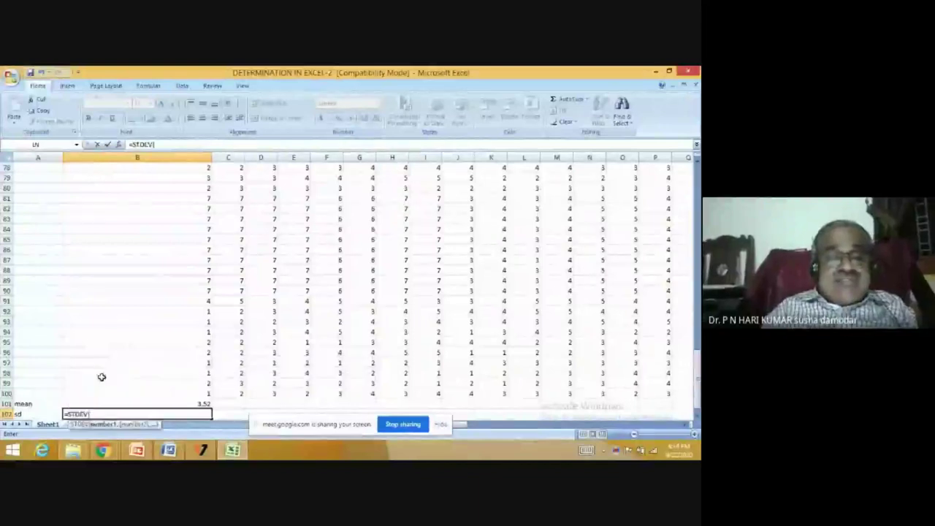
Try to set the range of the STDEV formula in cell B102 to B1:B100
left_click(210, 395)
left_click_drag(210, 394, 209, 162)
left_click_drag(209, 396, 210, 396)
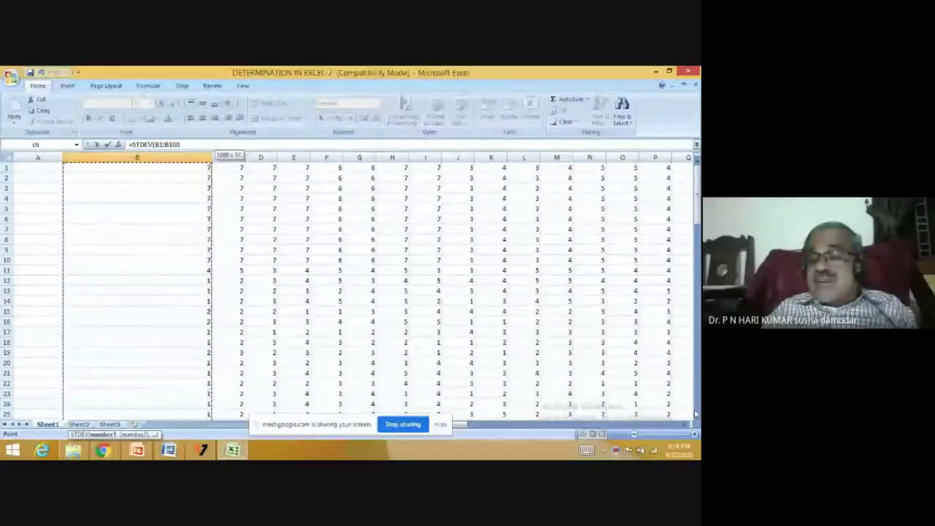
scroll(697, 410, "down", 20)
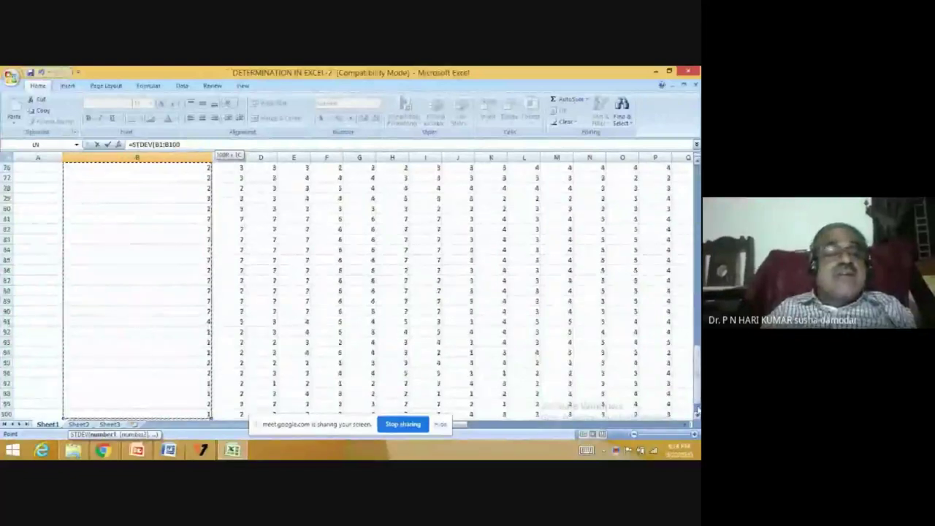
scroll(697, 411, "down", 8)
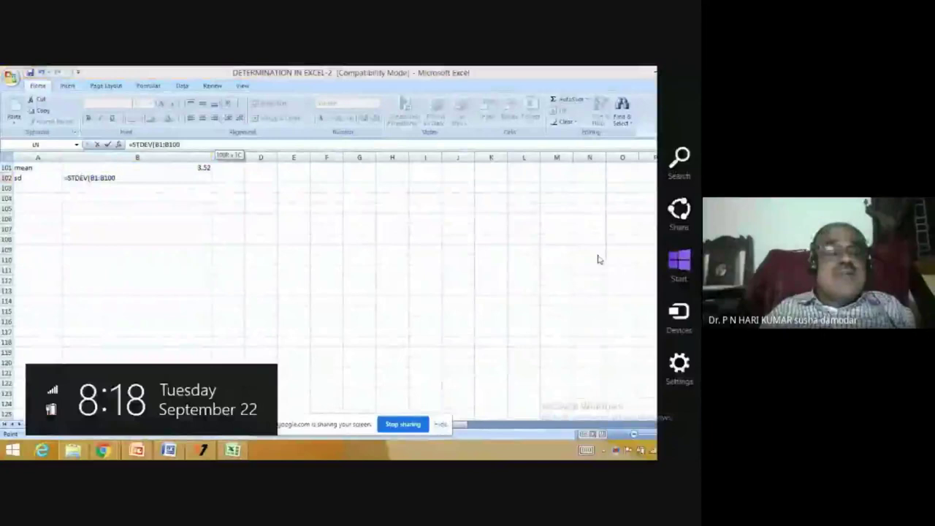
double_click(150, 178)
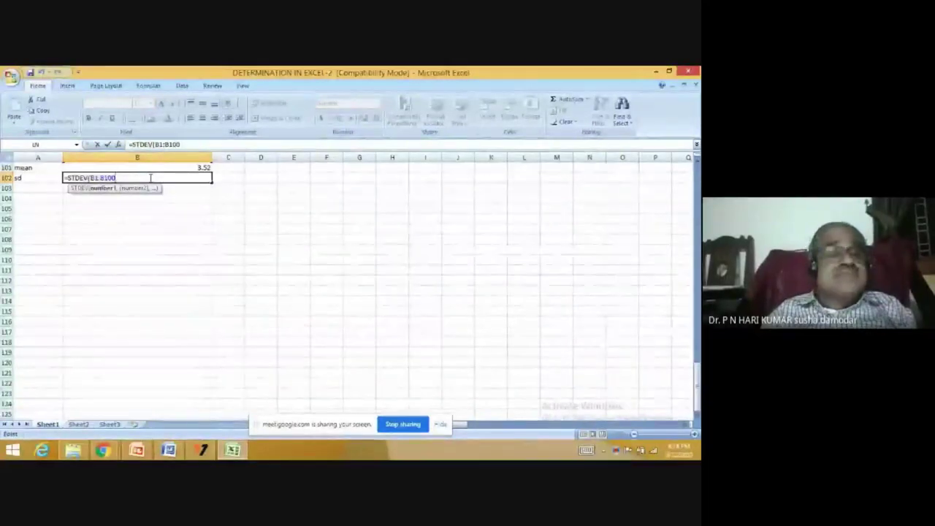
double_click(150, 178)
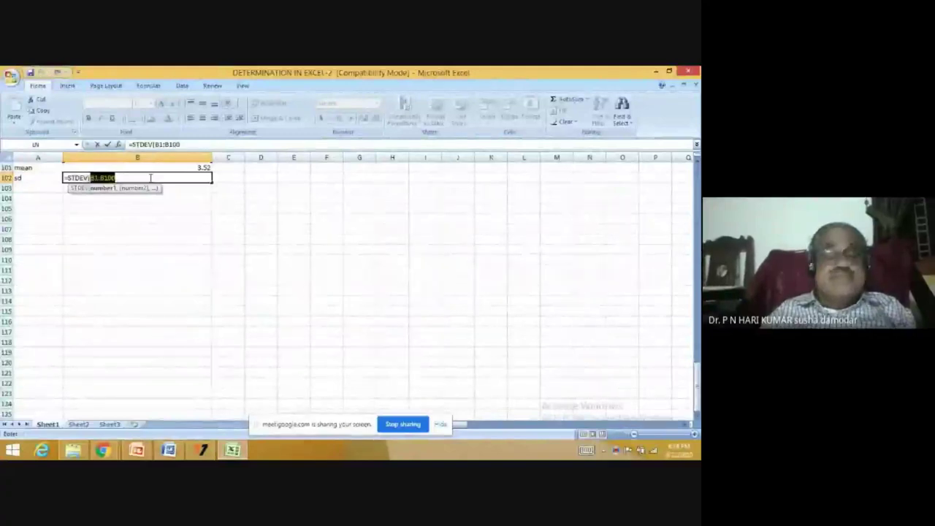
left_click(8, 177)
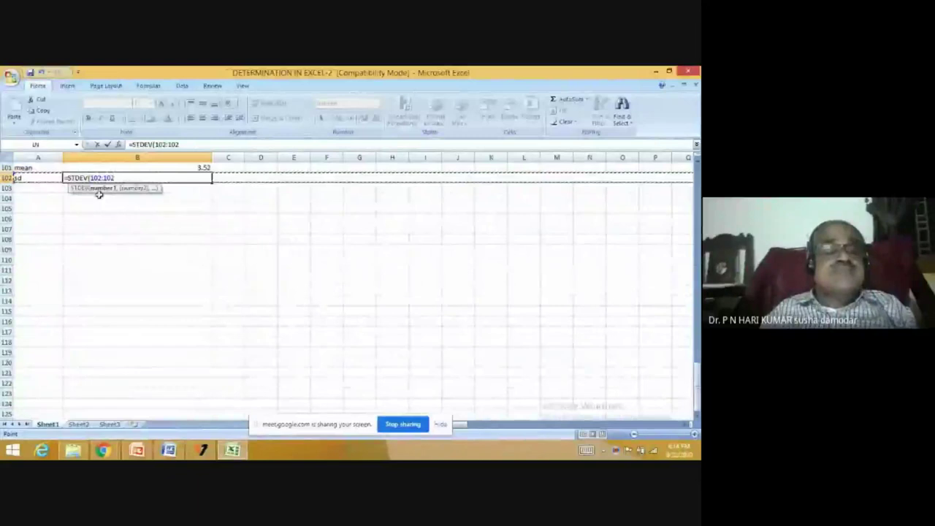
double_click(123, 178)
left_click(117, 178)
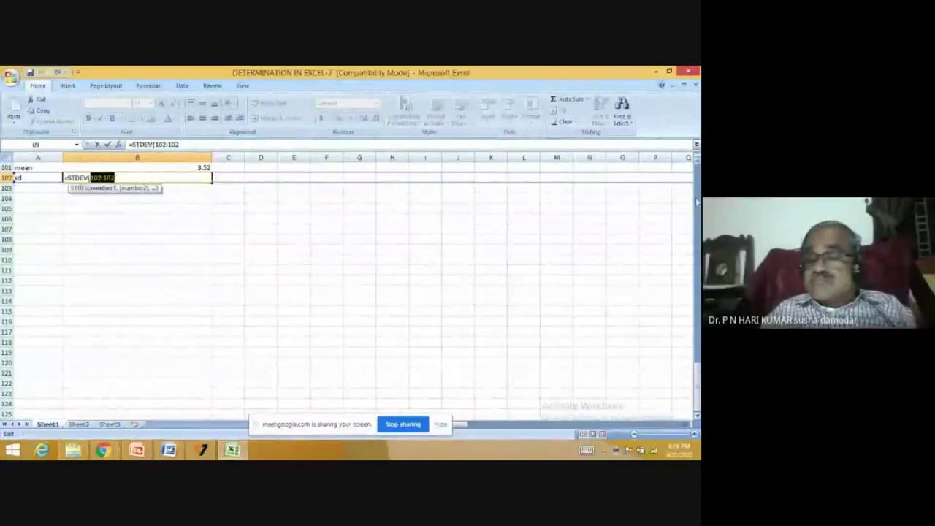
left_click(698, 201)
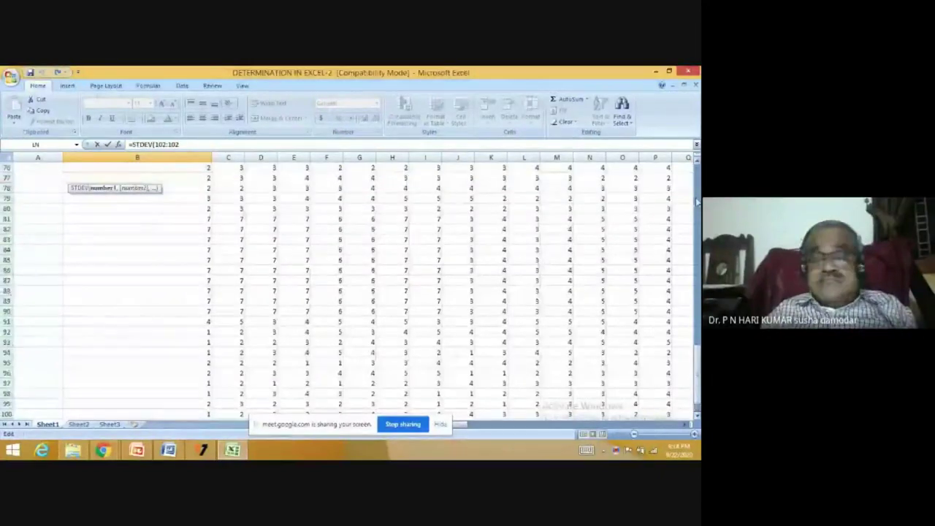
left_click(697, 392)
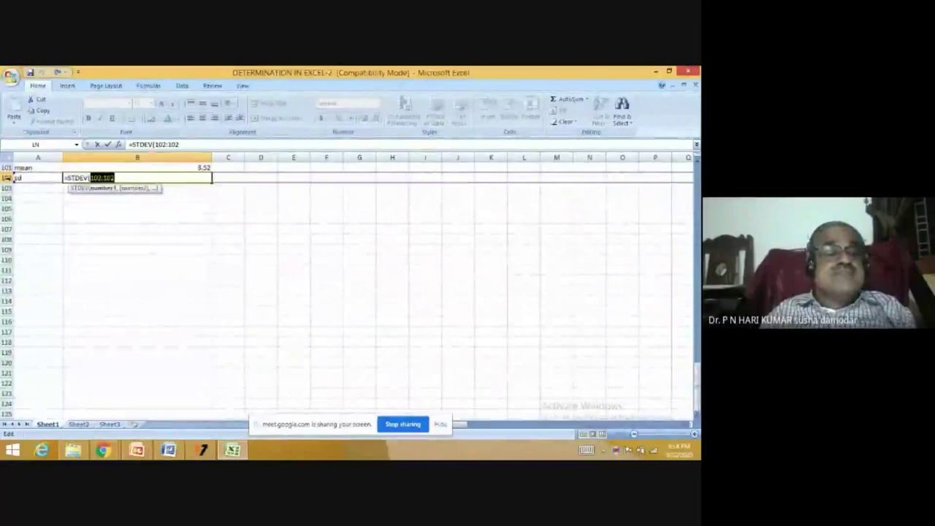
left_click(7, 177)
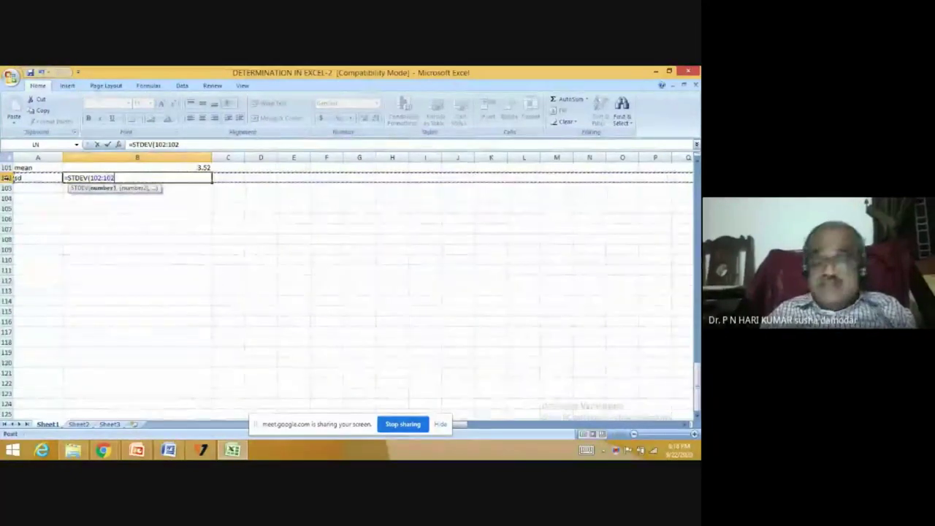
left_click(8, 178)
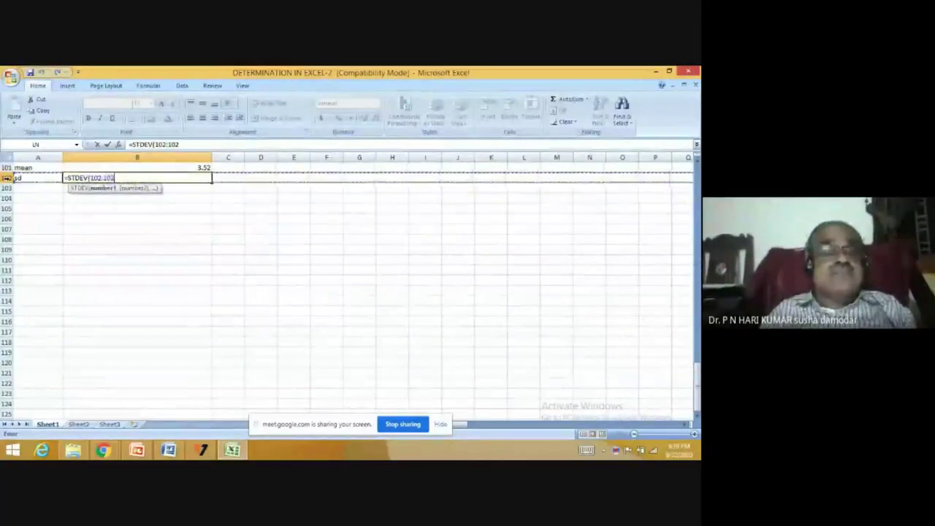
left_click(57, 249, "alt")
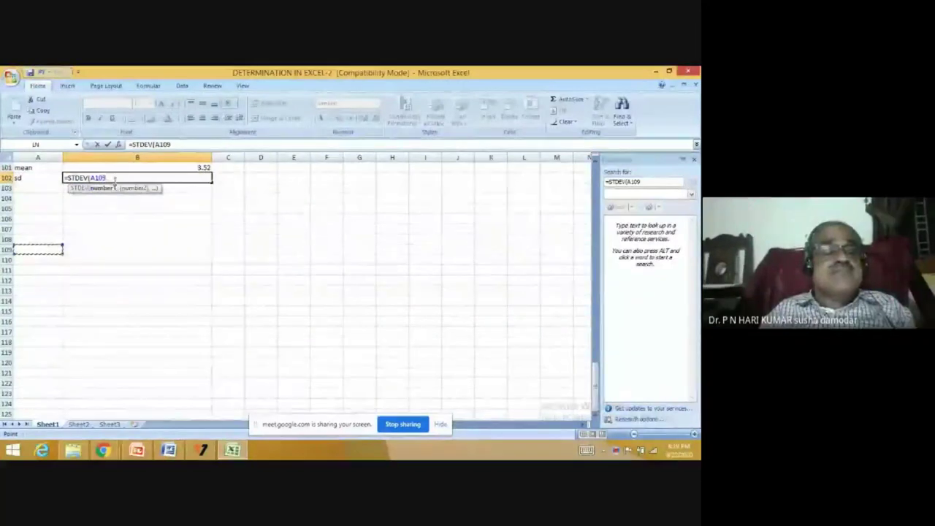
left_click(9, 178)
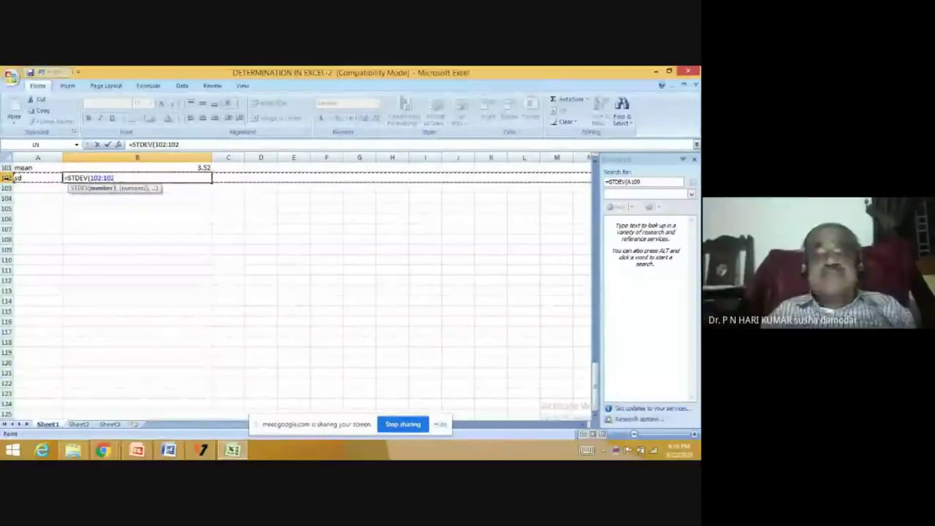
left_click(694, 159)
key("Return")
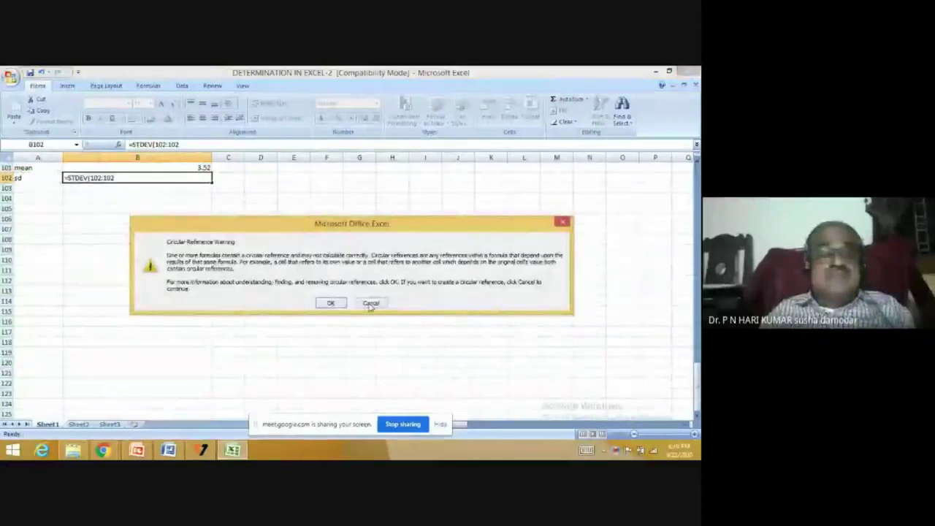
Close the workbook without saving its changes and reopen DETERMINATION IN EXCEL-2 from the SAMPLE SIZE folder
left_click(371, 304)
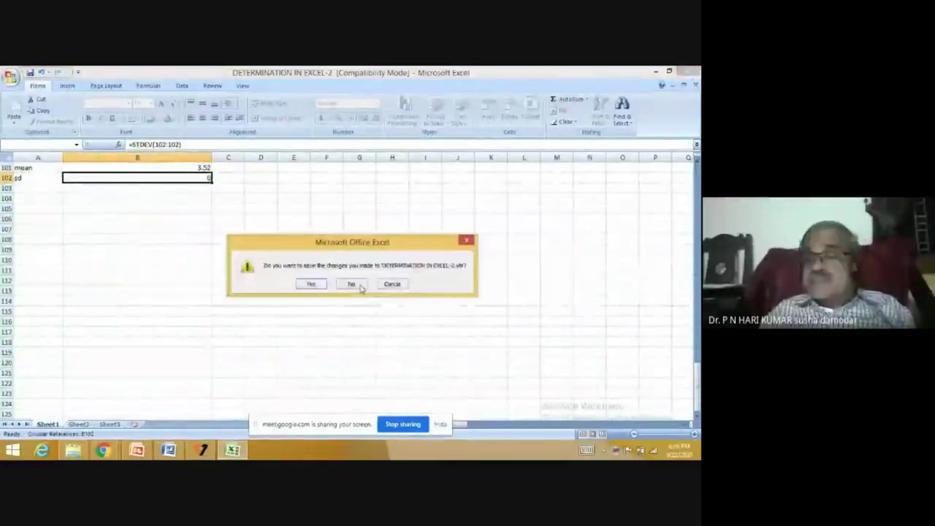
left_click(360, 287)
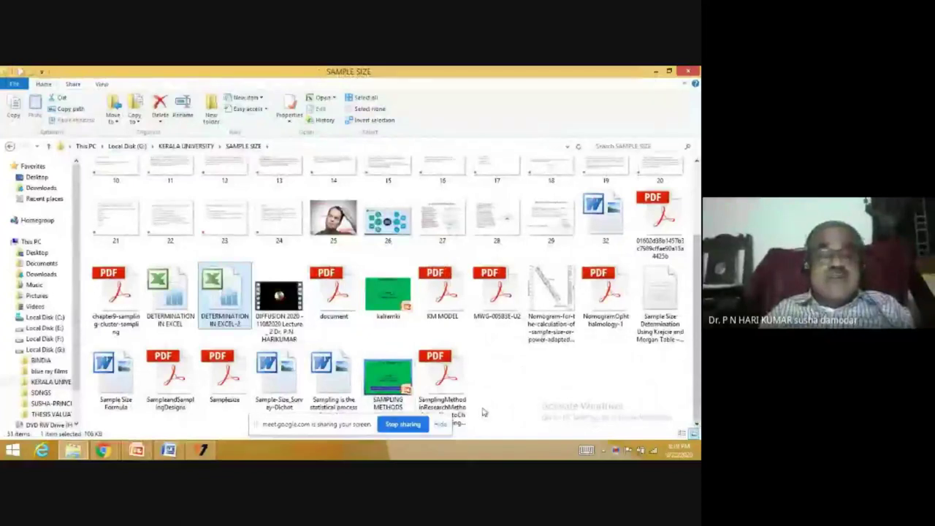
double_click(235, 300)
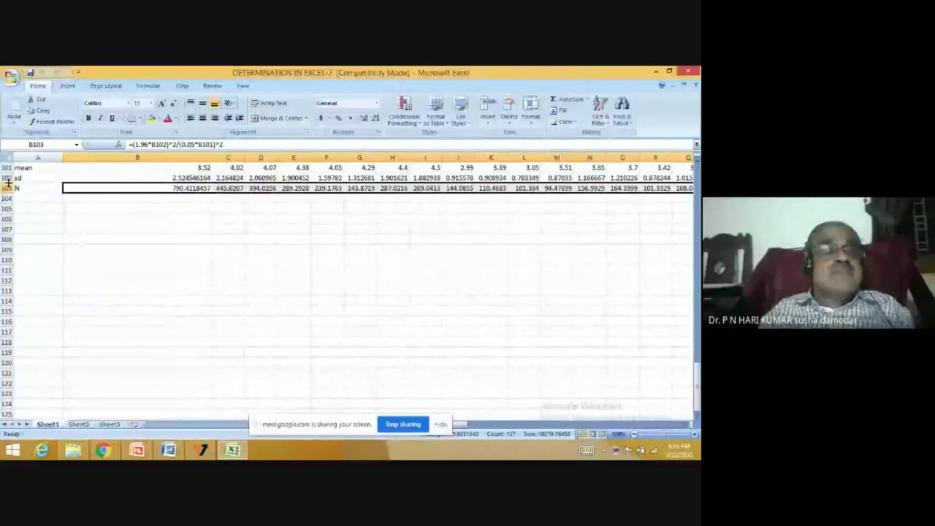
Clear the contents of rows 102 and 103, which hold the sd and N values
left_click(7, 178)
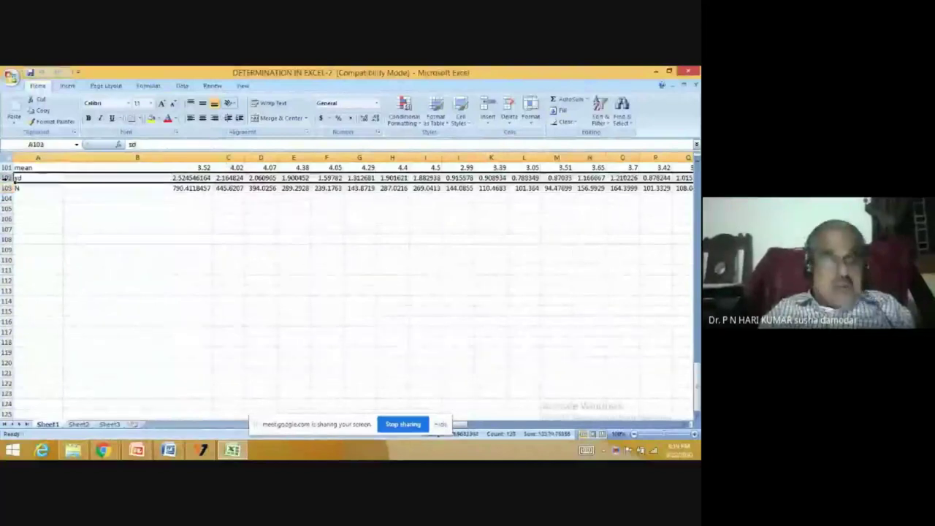
left_click_drag(7, 188, 6, 188)
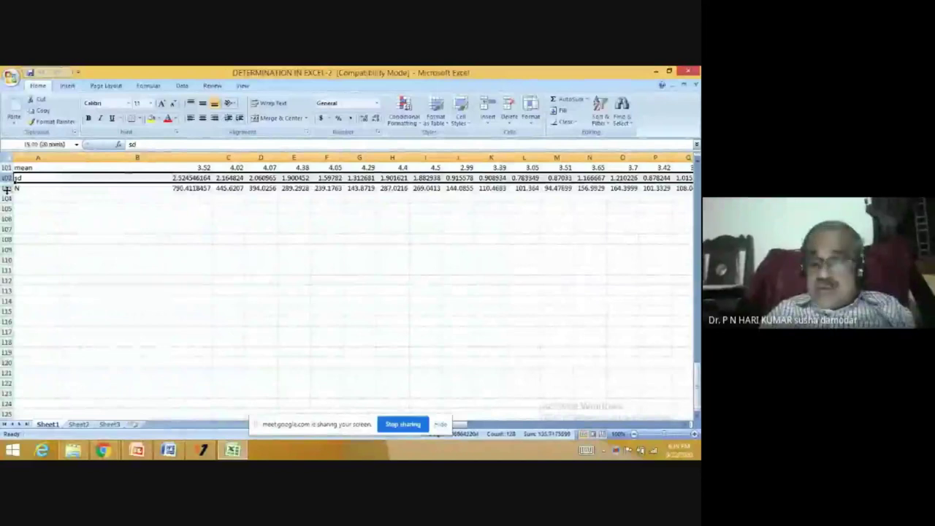
left_click(6, 189, "shift")
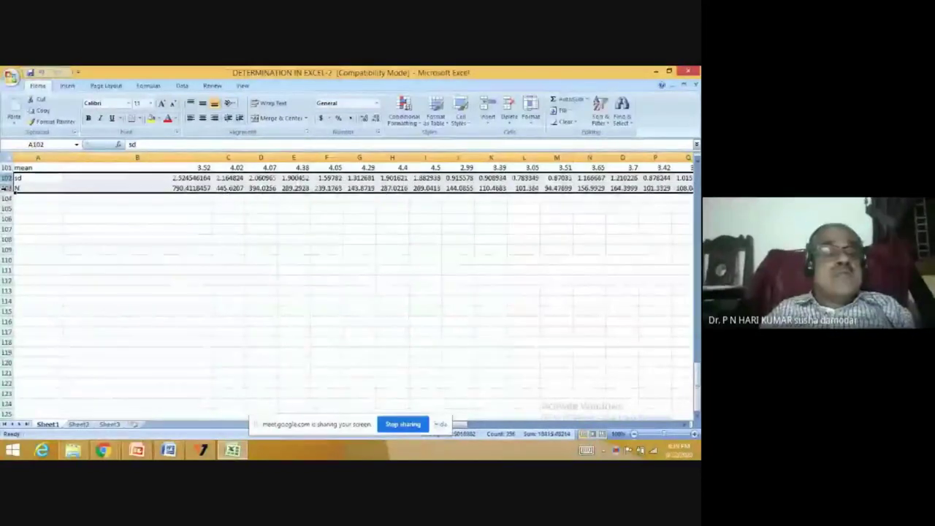
key("Delete")
Enter the label "sd" in cell A102 and begin a STDEV formula in cell B102
left_click(33, 177)
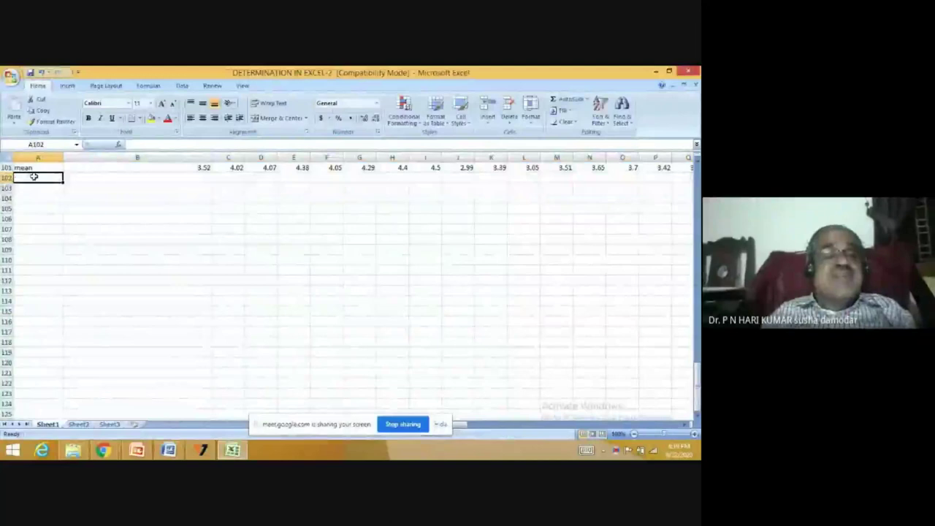
type("sd")
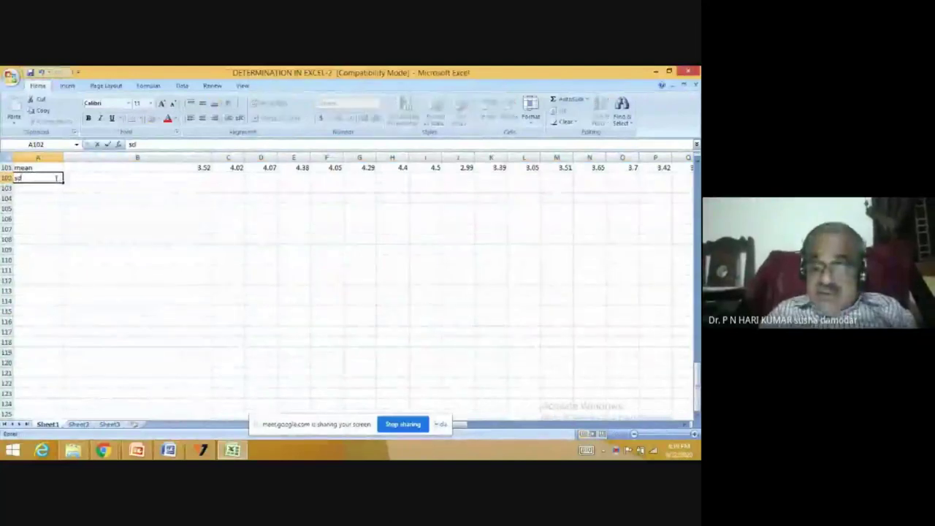
left_click(87, 178)
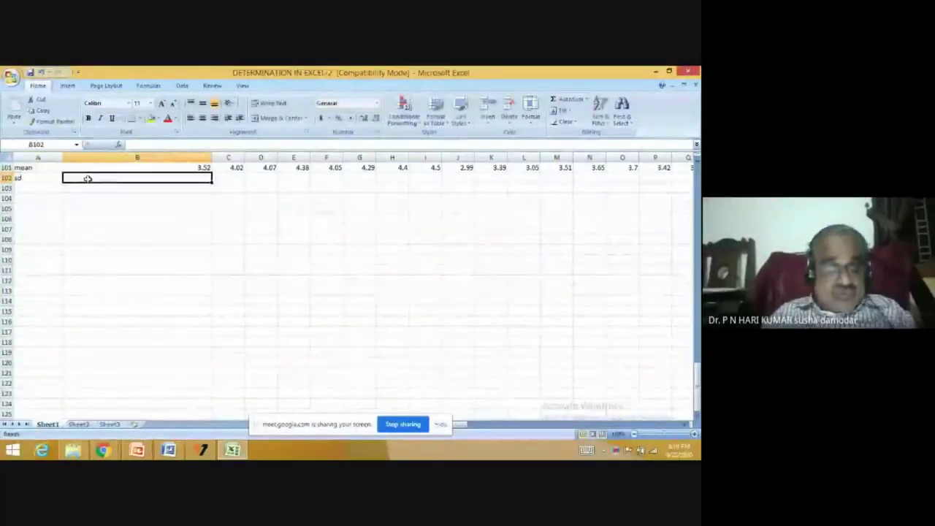
type("=")
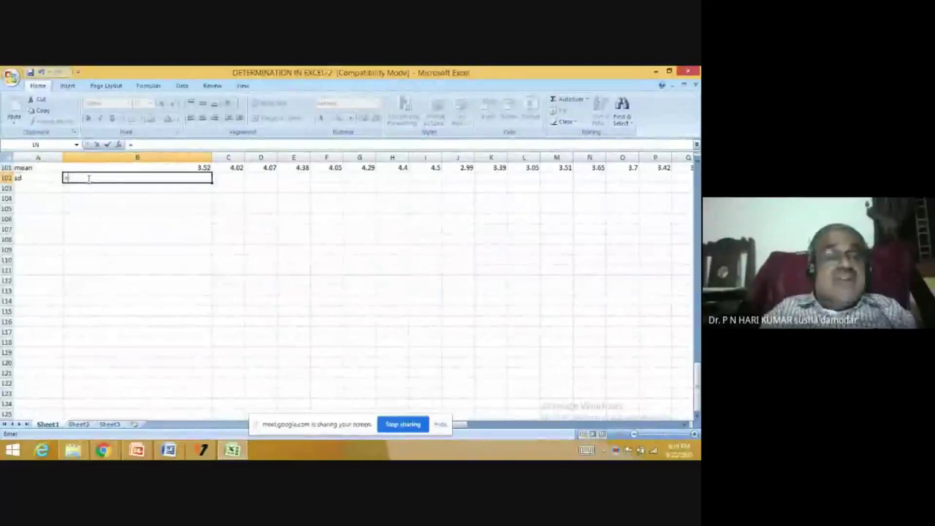
type("s")
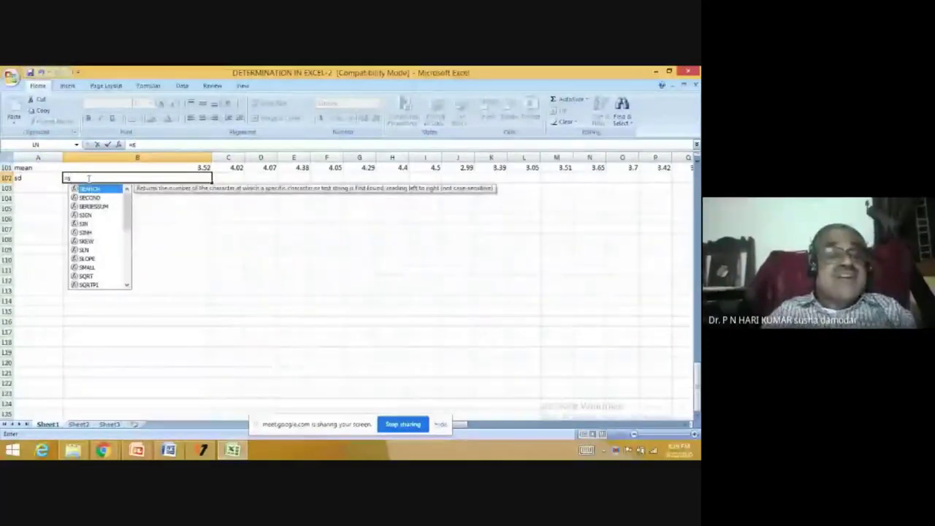
type("t")
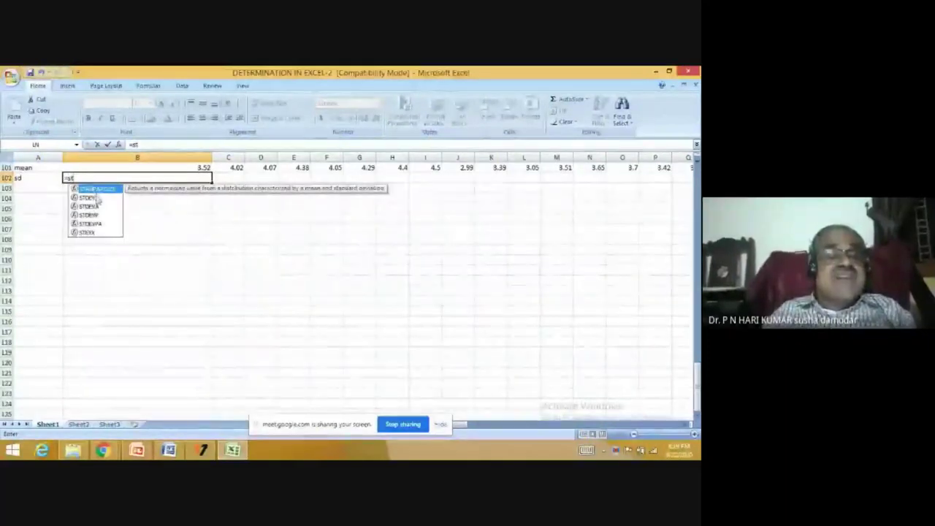
left_click(97, 198)
double_click(96, 198)
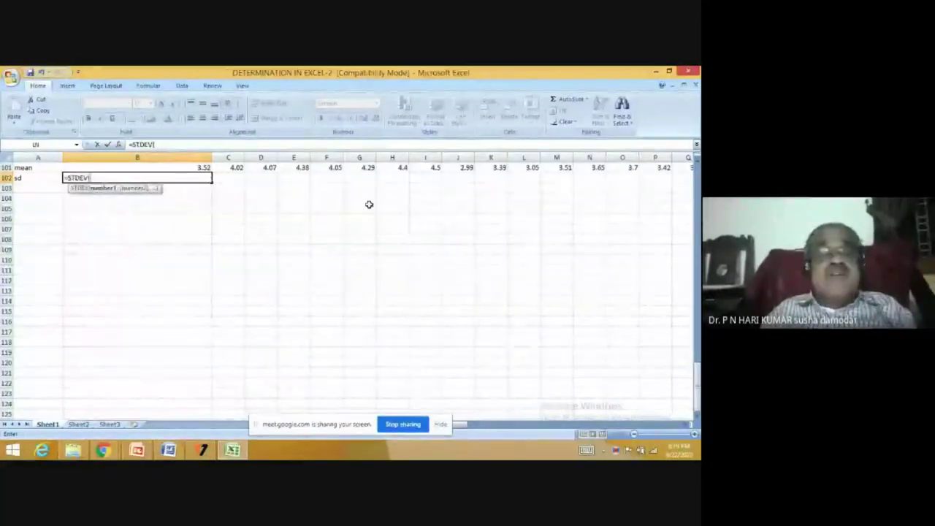
Complete the standard deviation formula in cell B102 as =STDEV(B1:B100), covering all the column B data
left_click(697, 166)
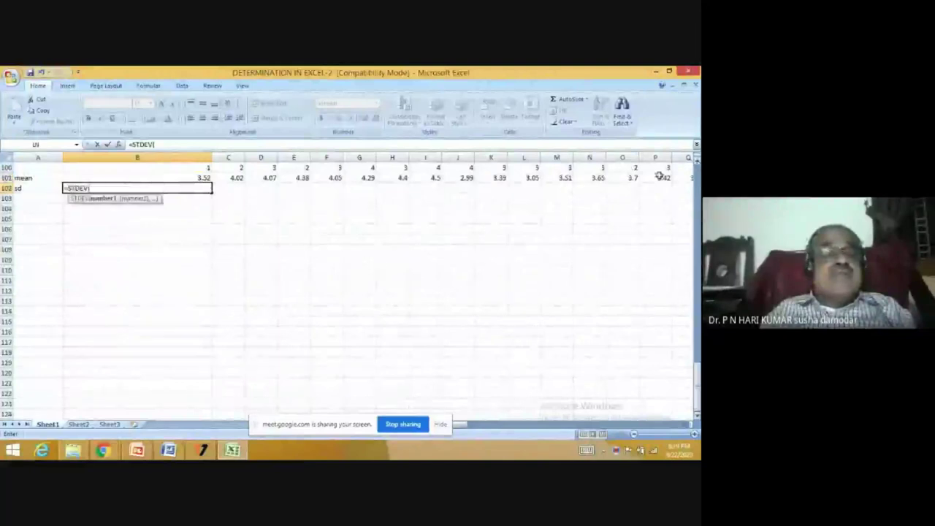
left_click(207, 168)
left_click_drag(207, 168, 208, 168)
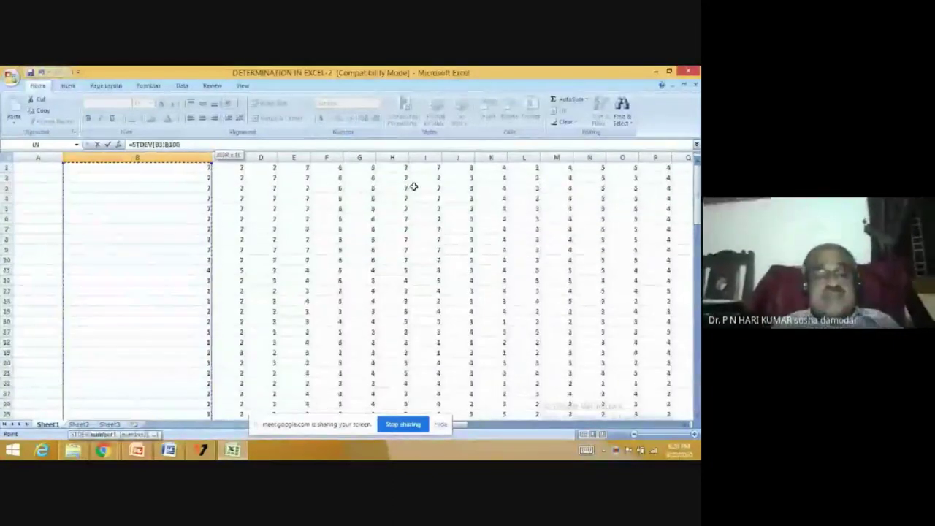
left_click(695, 404)
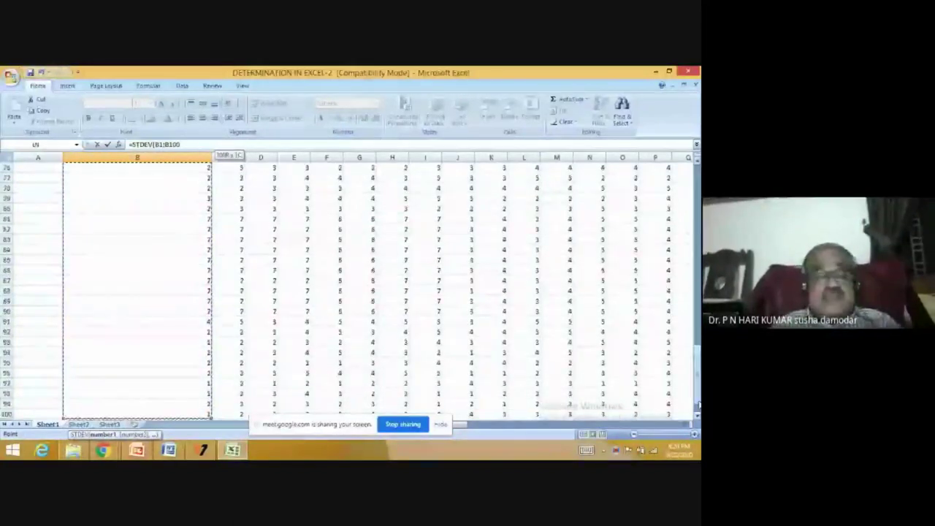
left_click(698, 416)
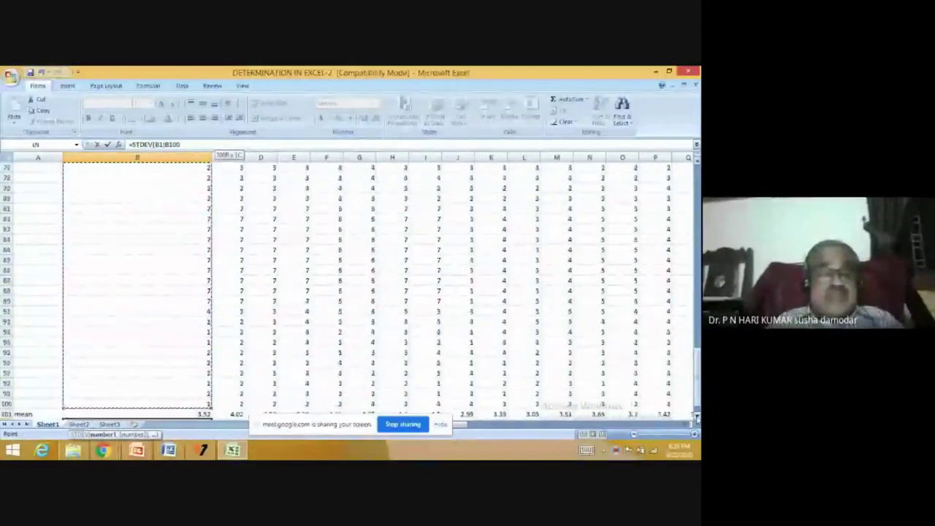
left_click(698, 416)
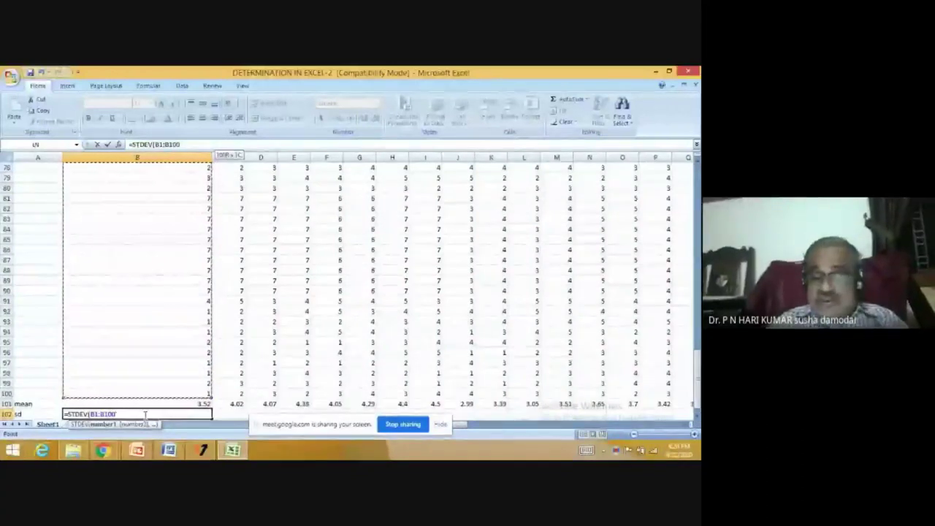
type(")")
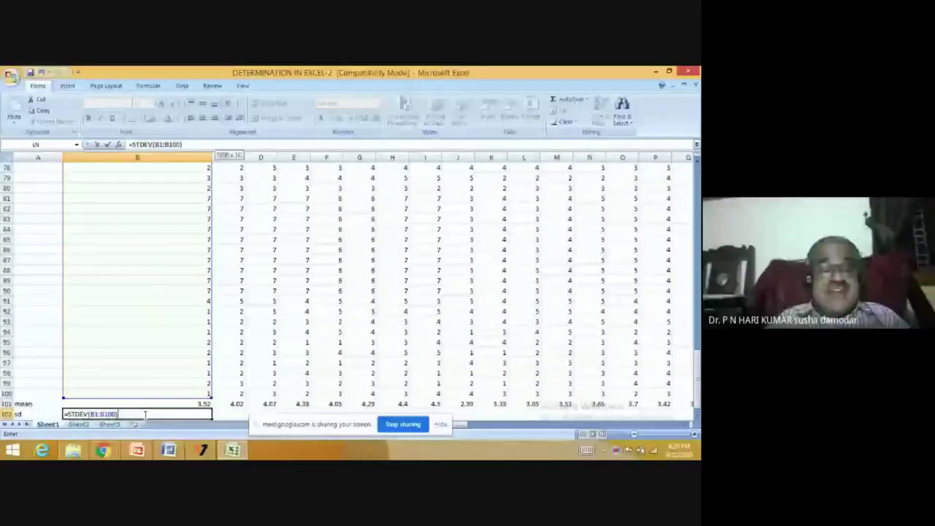
key("Return")
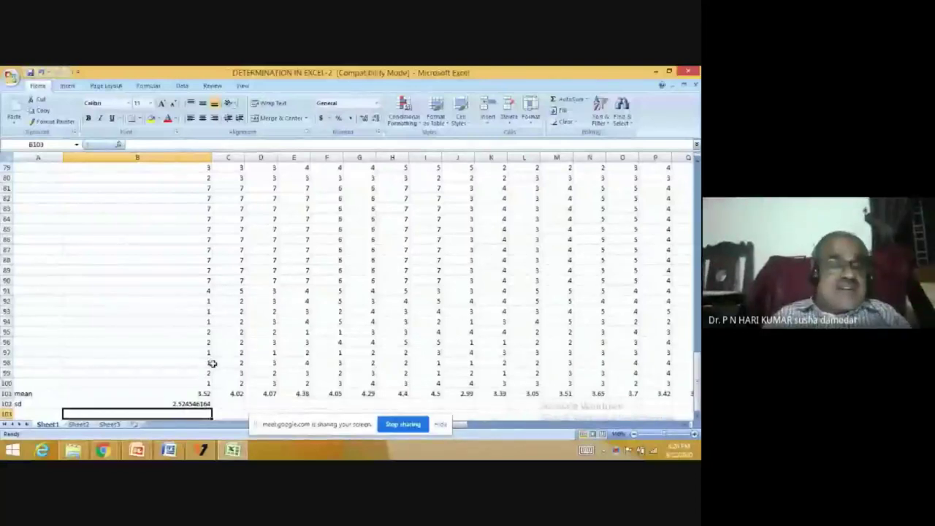
Enter the label "n" in cell A103 and begin a formula in cell B103
left_click(35, 414)
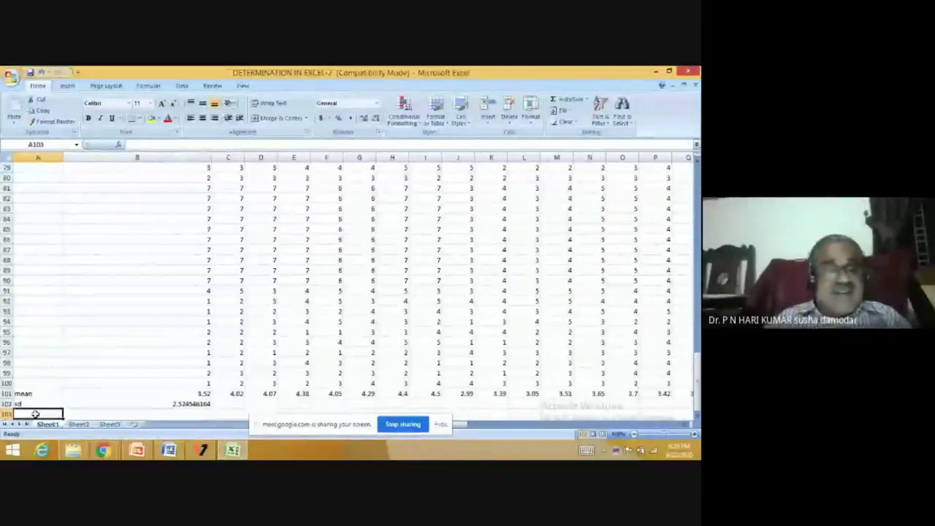
type("n")
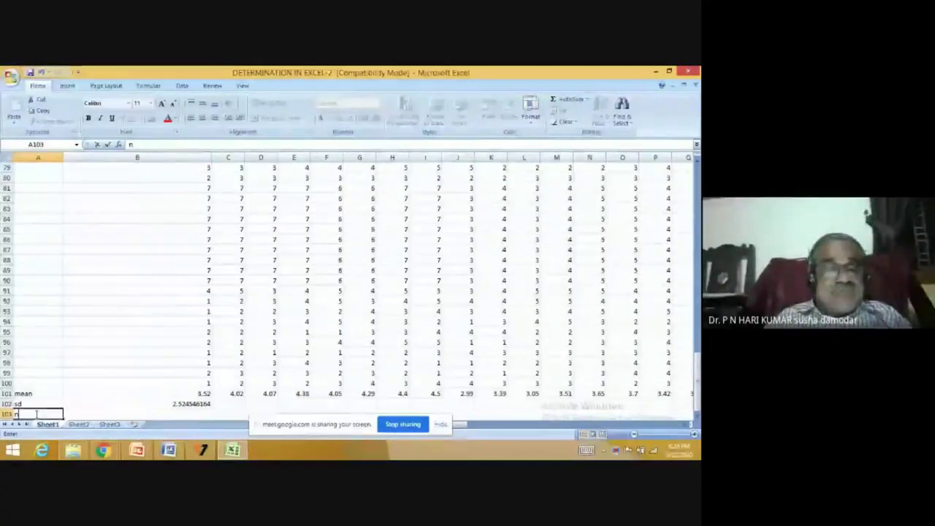
left_click(141, 414)
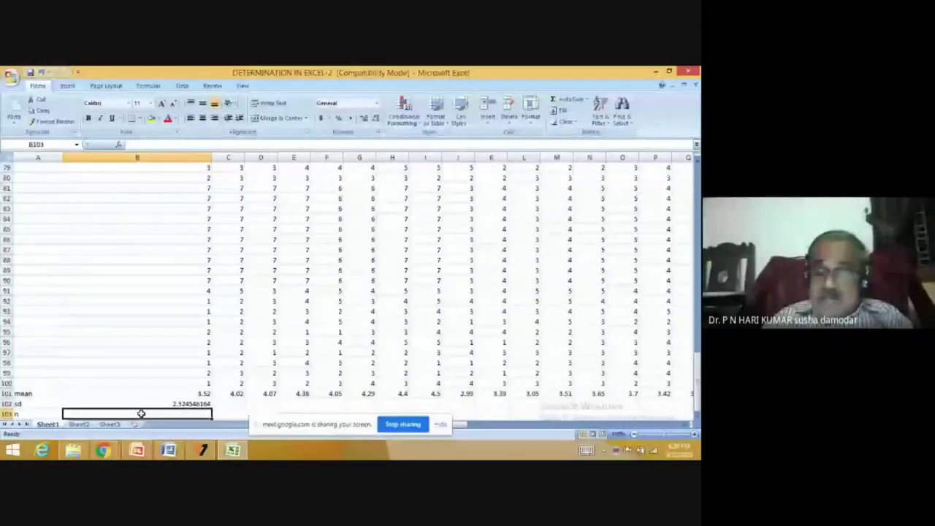
type("=")
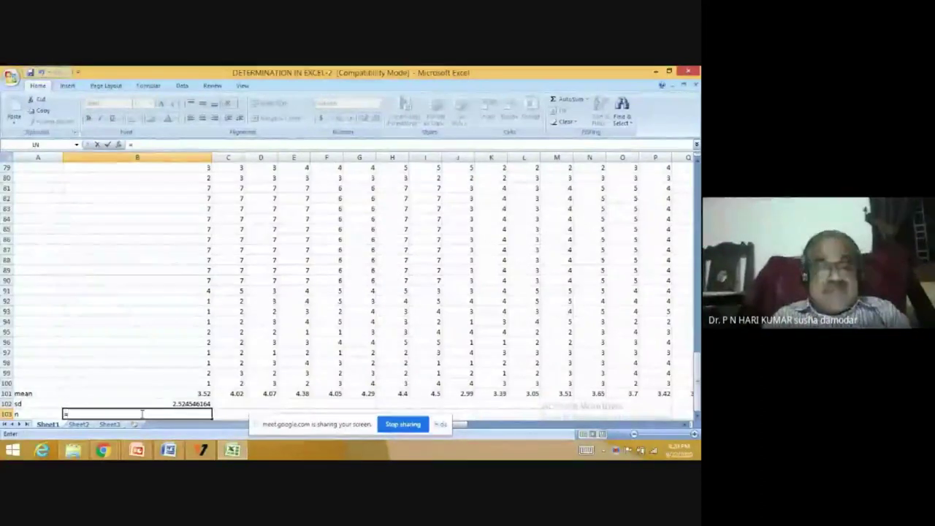
type("c")
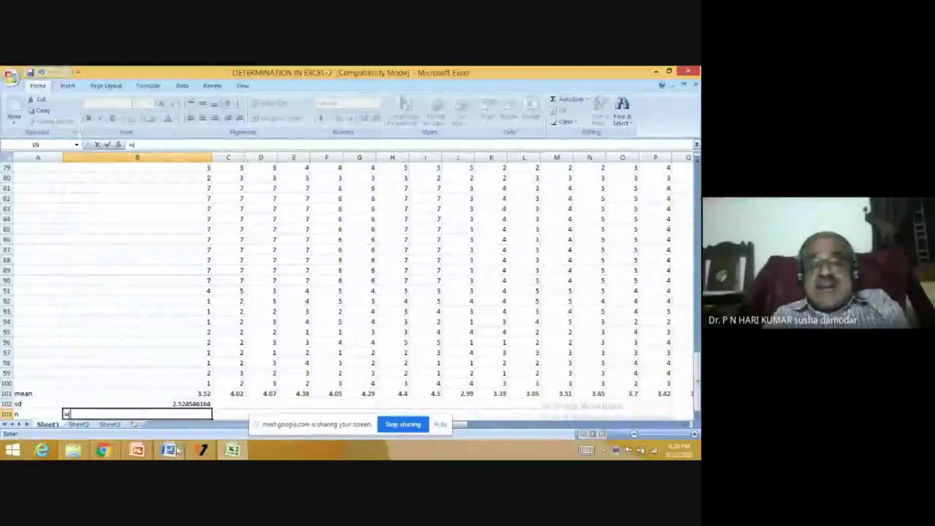
Consult the sample size formula on the USE OF FORMULAE slide in PowerPoint and enter =(1.96*B102) in Excel cell B103
left_click(136, 451)
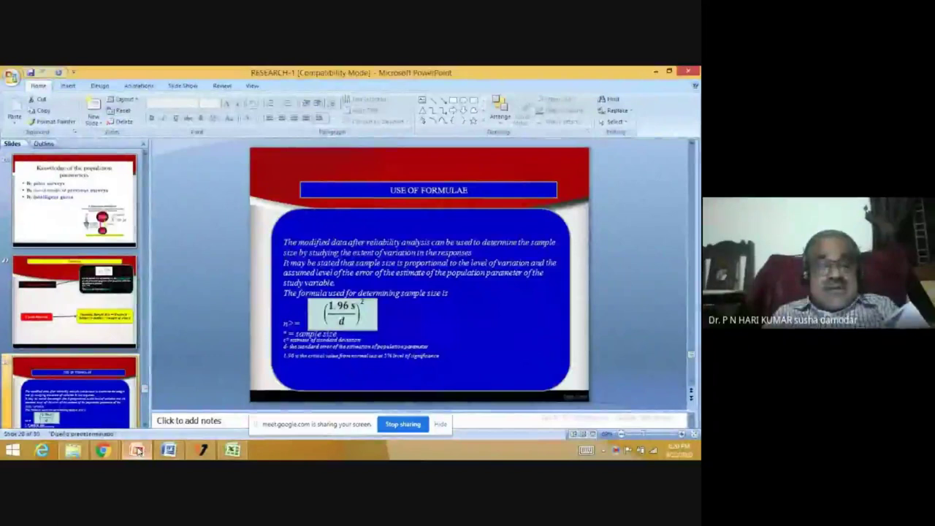
left_click(234, 453)
type("=(1.")
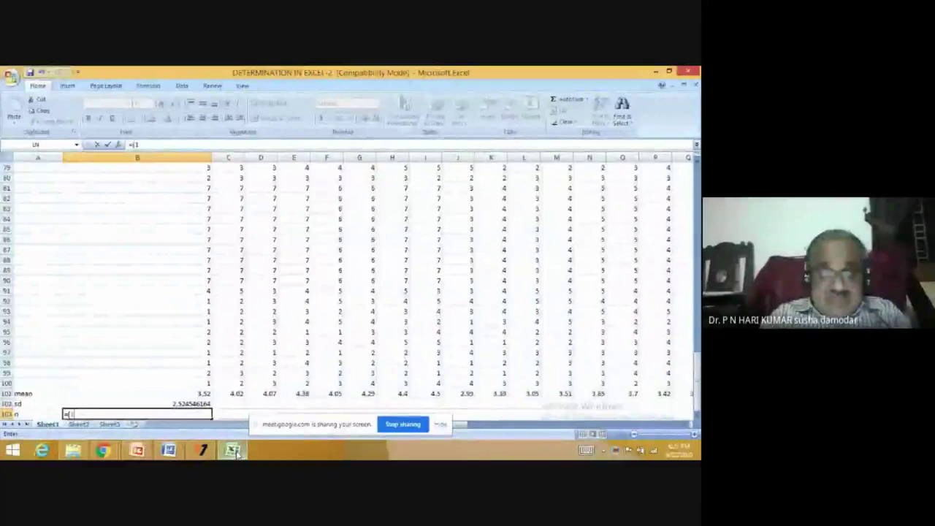
type("96*")
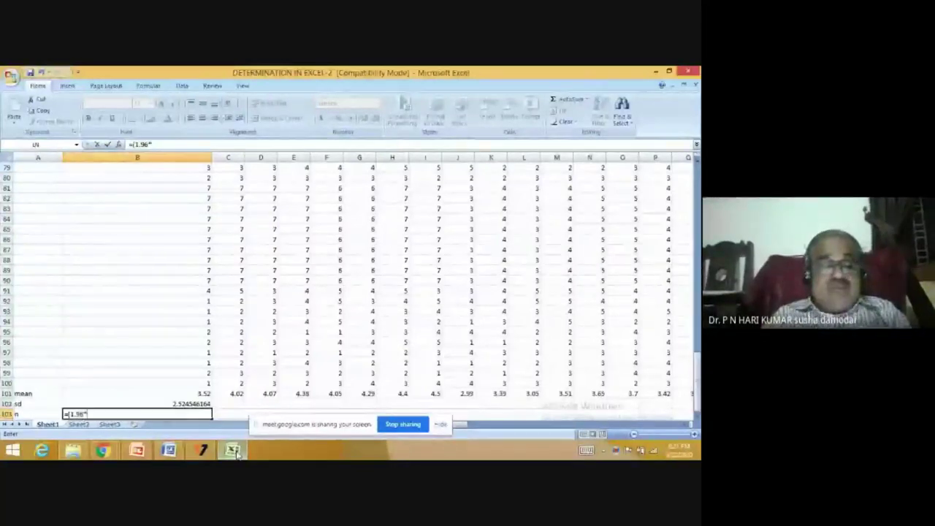
left_click(137, 450)
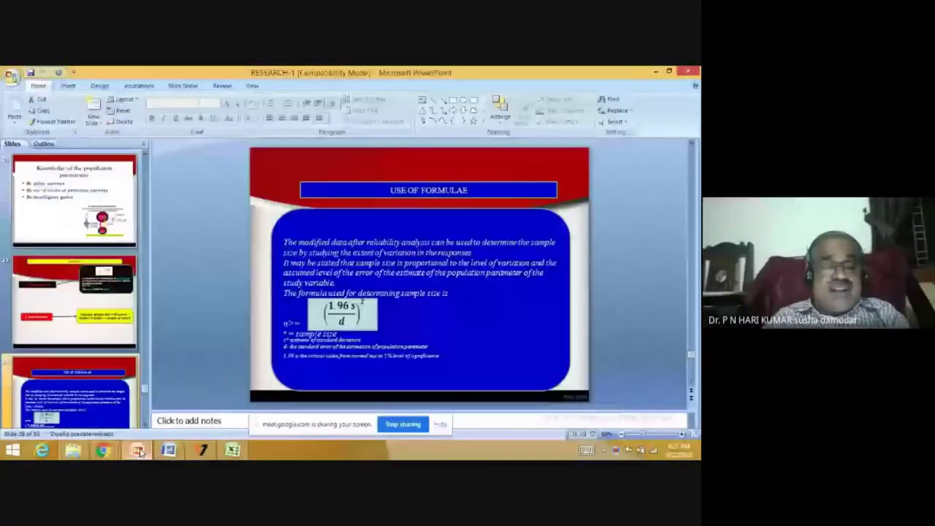
left_click(137, 450)
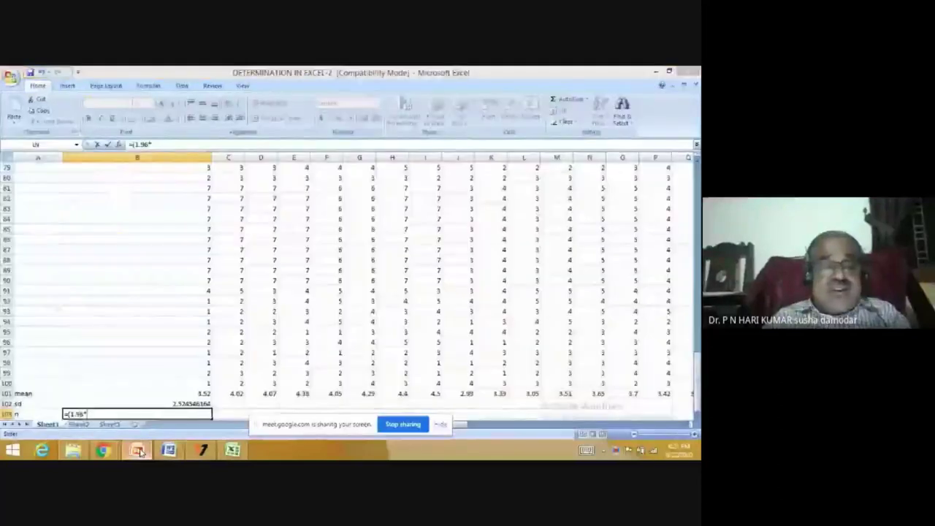
left_click(200, 404)
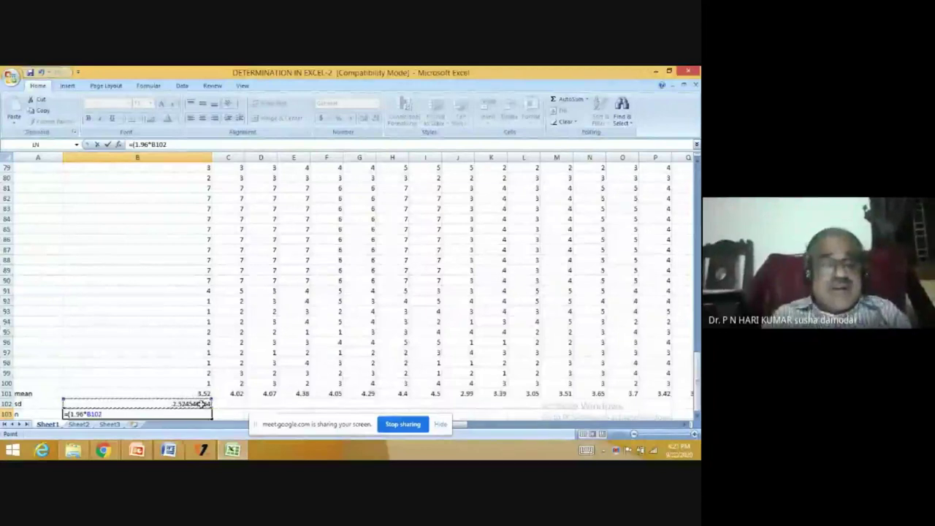
type(")")
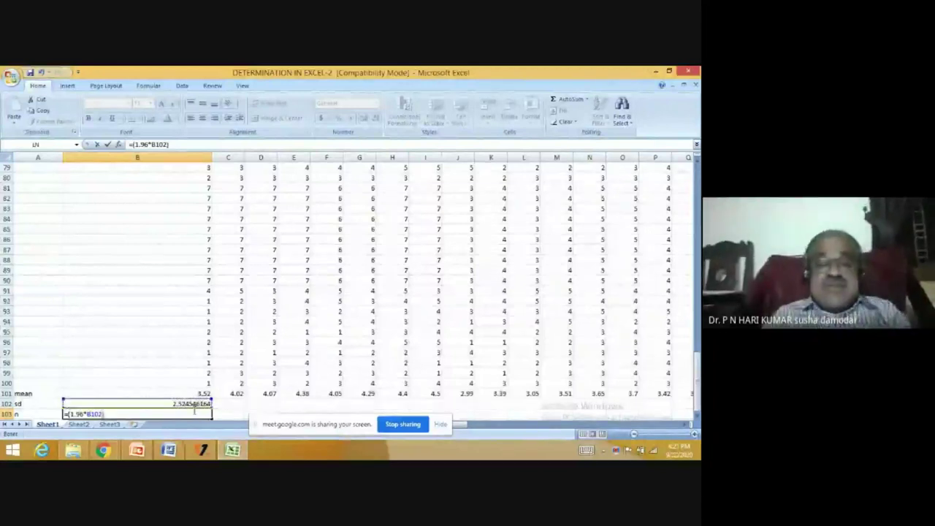
Square the numerator in B103's formula and add the division sign, giving =(1.96*B102)^2/
left_click(143, 453)
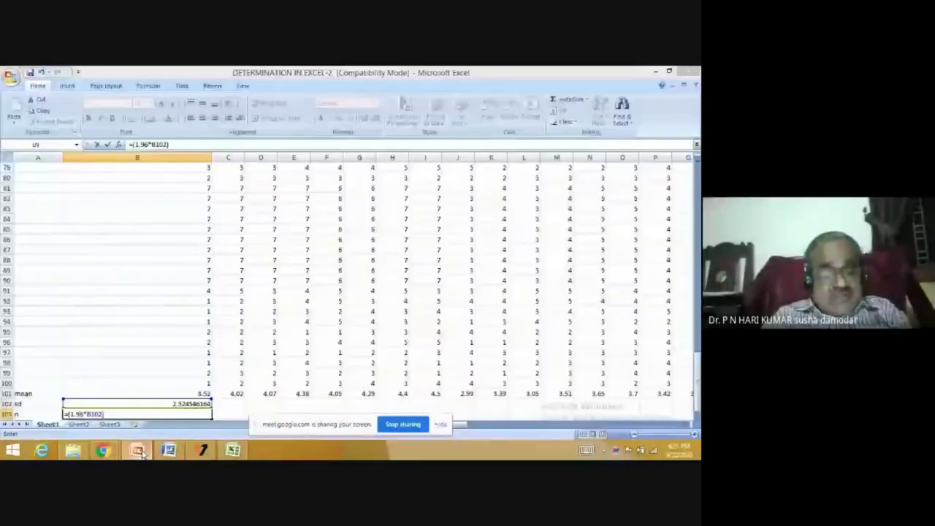
left_click(142, 453)
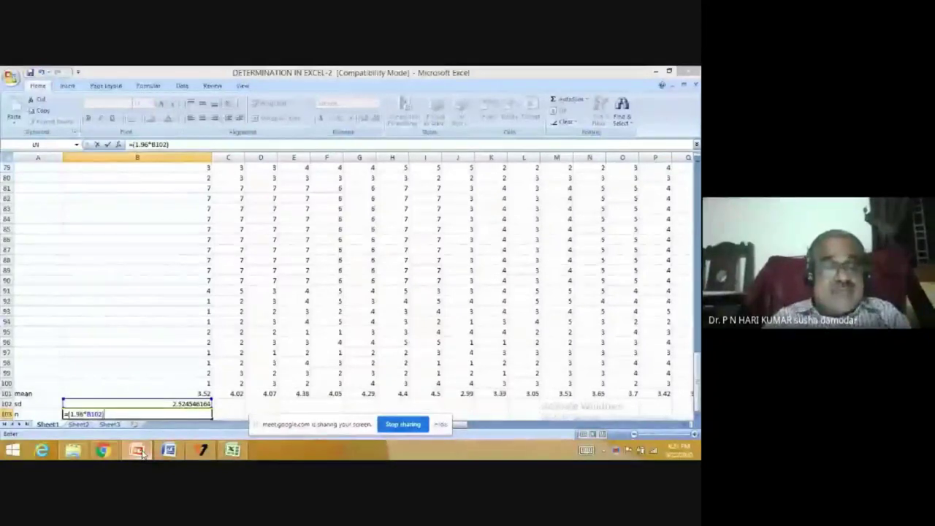
left_click(118, 414)
type("*")
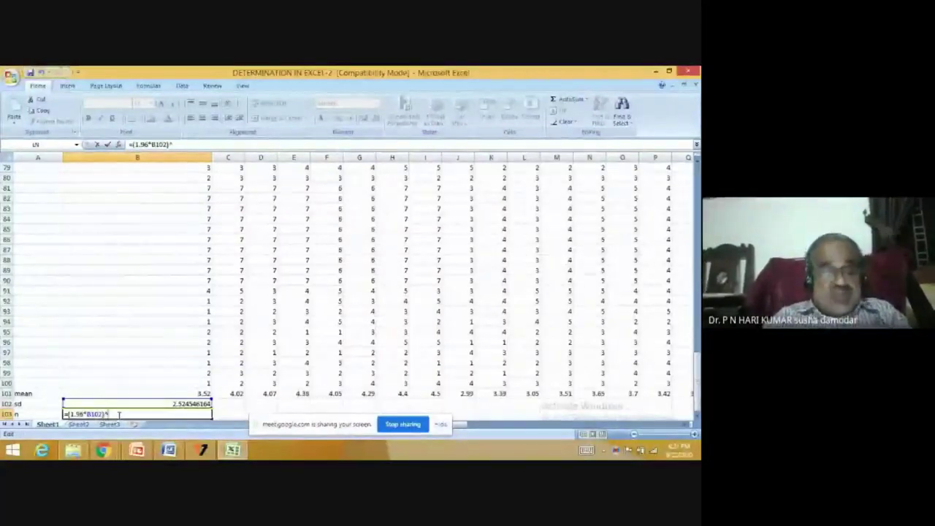
type("2")
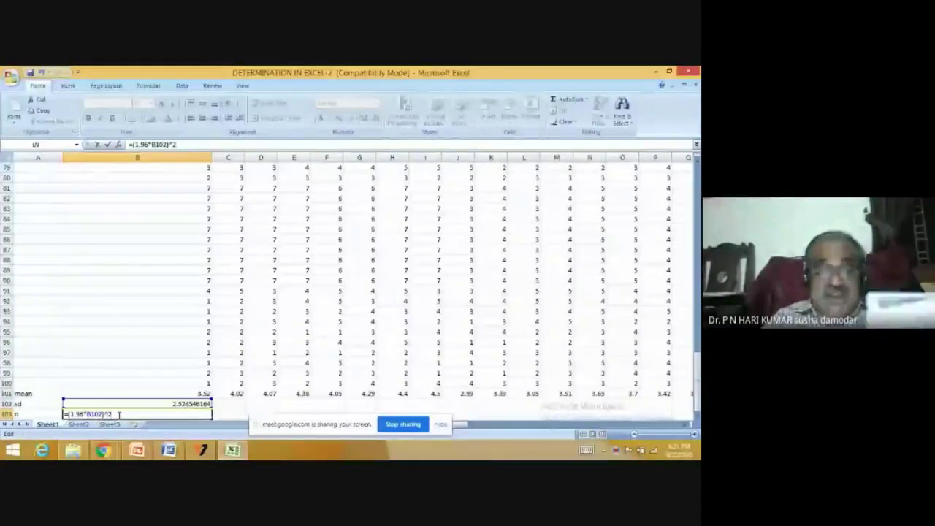
type("/")
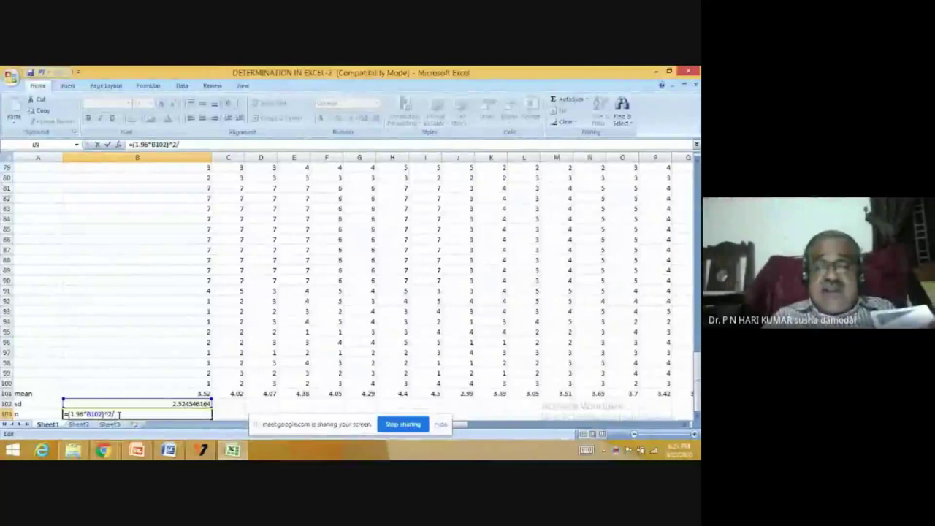
Check the slide's denominator in PowerPoint and complete Excel cell B103's sample size formula as =(1.96*B102)^2/(.05*B101)^2
left_click(137, 449)
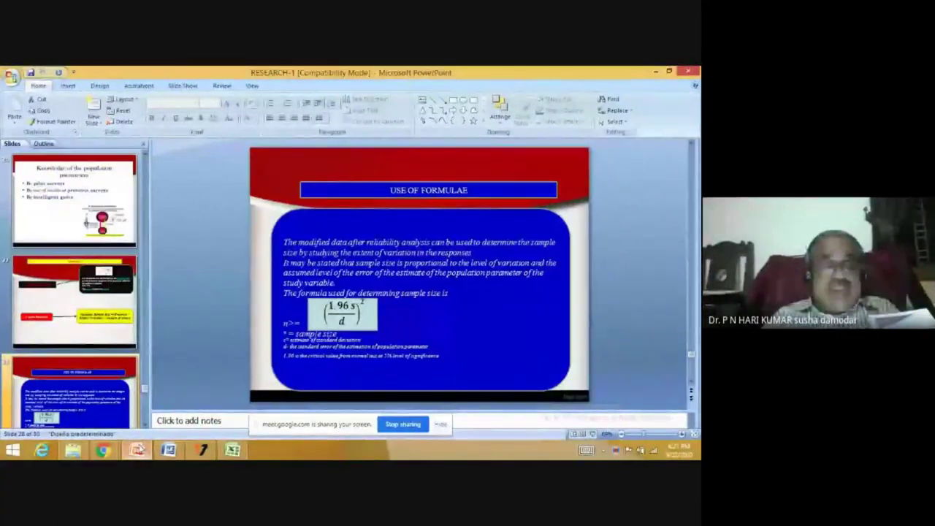
key("alt+Tab")
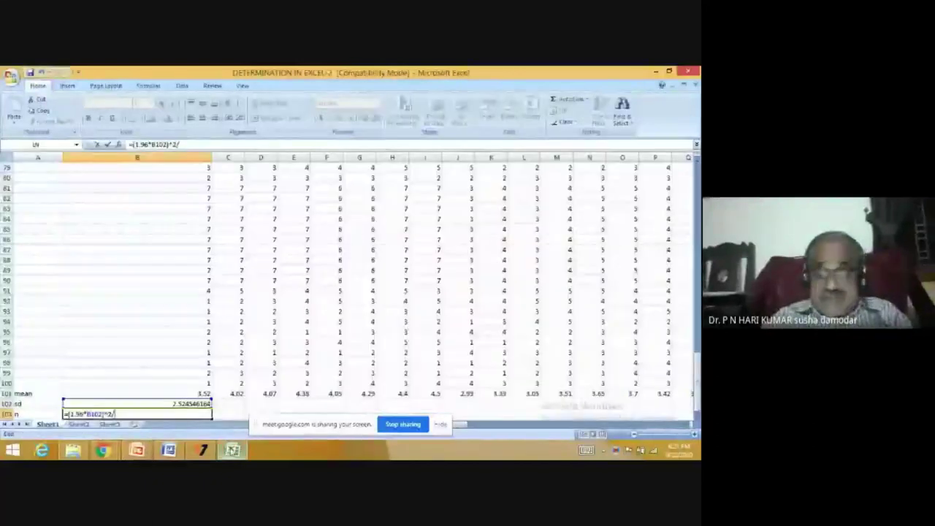
type("(")
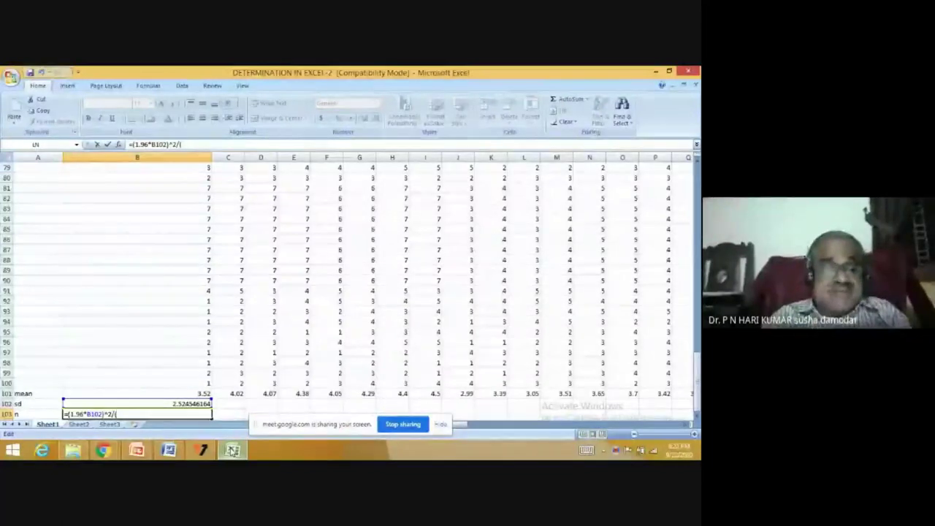
type(".0")
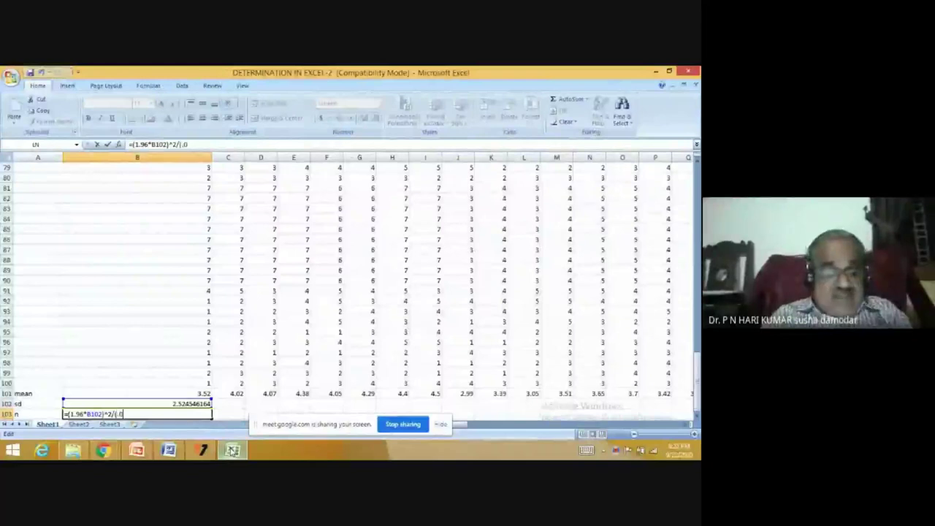
type("5")
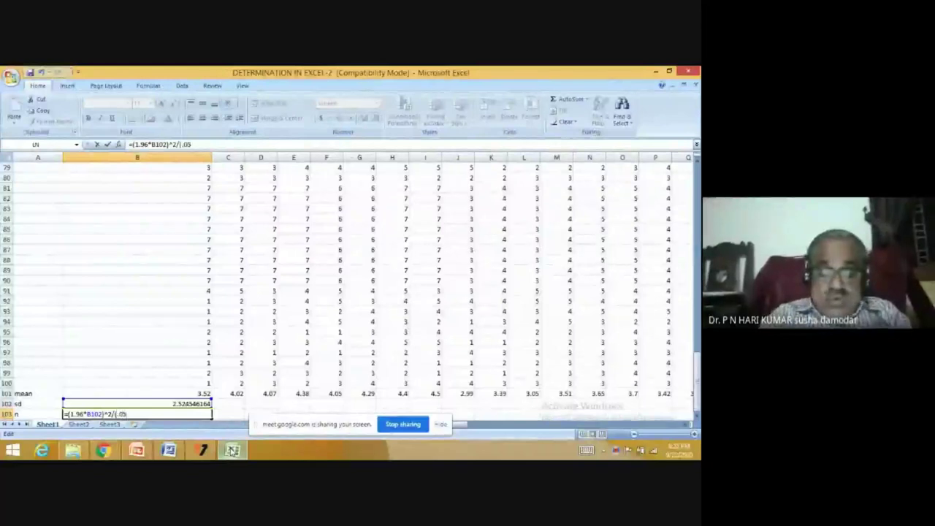
type("*")
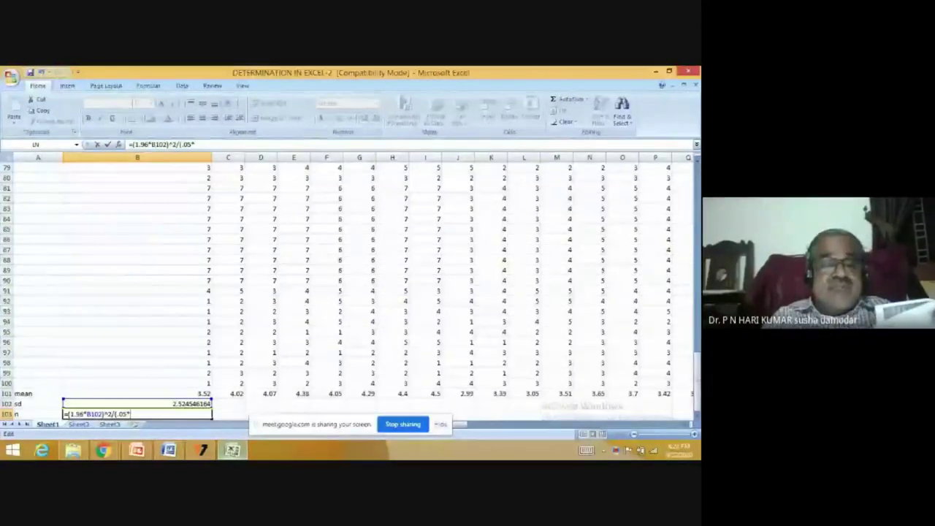
left_click(206, 393)
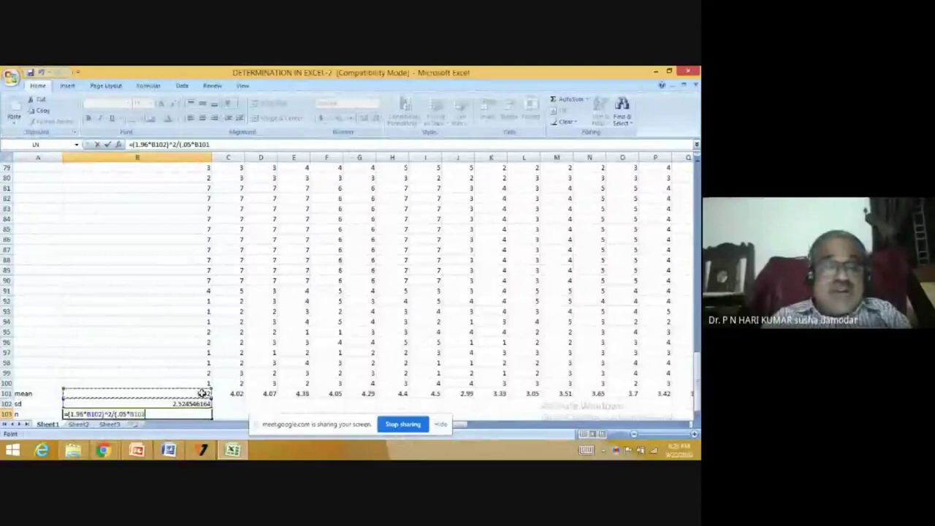
type(")")
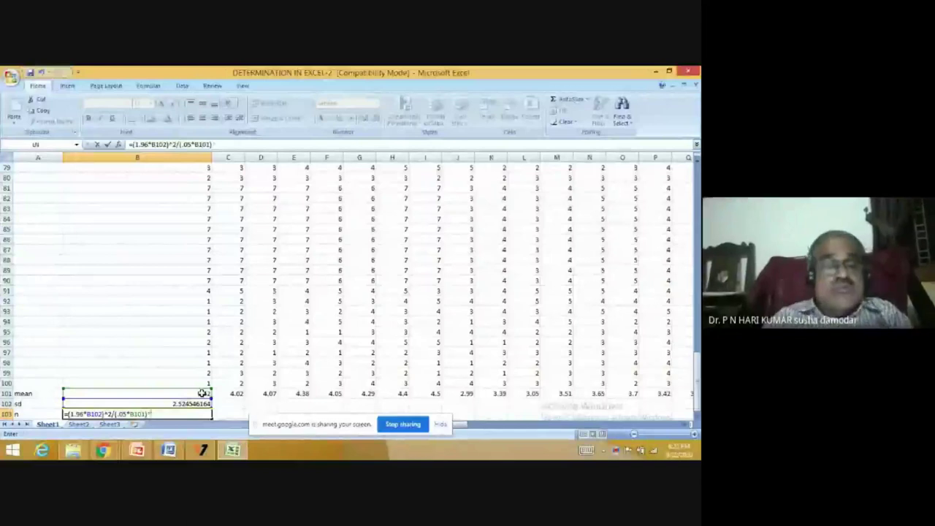
type("^2")
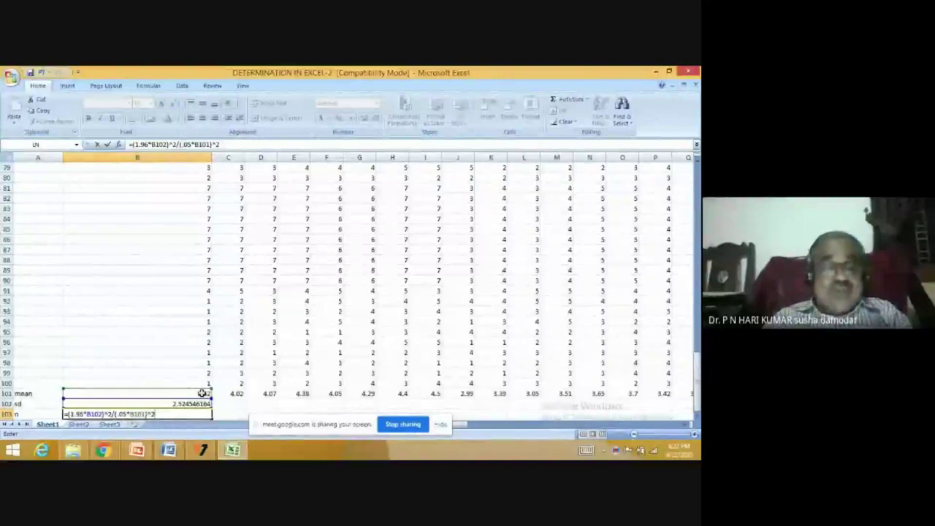
key("Return")
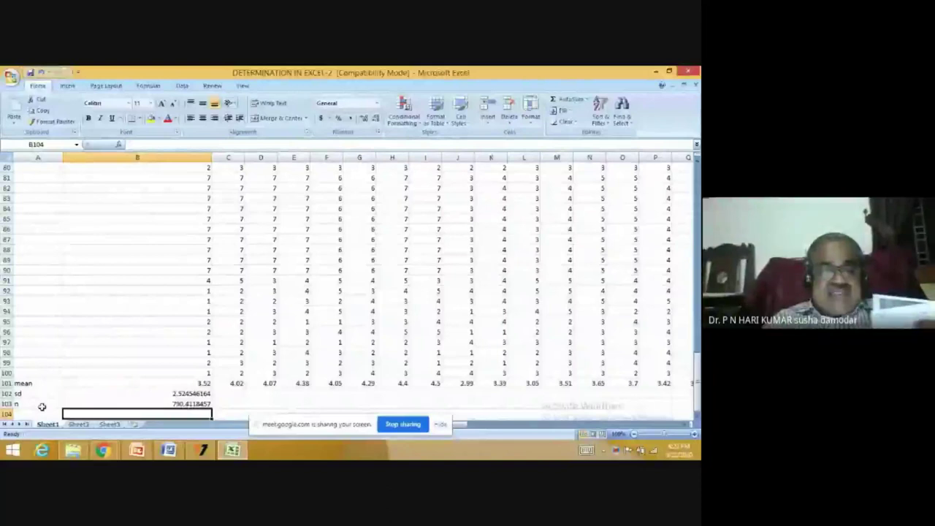
Review the sample size formula in PowerPoint, and in Excel fill the STDEV formula from B102 across row 102 to column DX
left_click(143, 454)
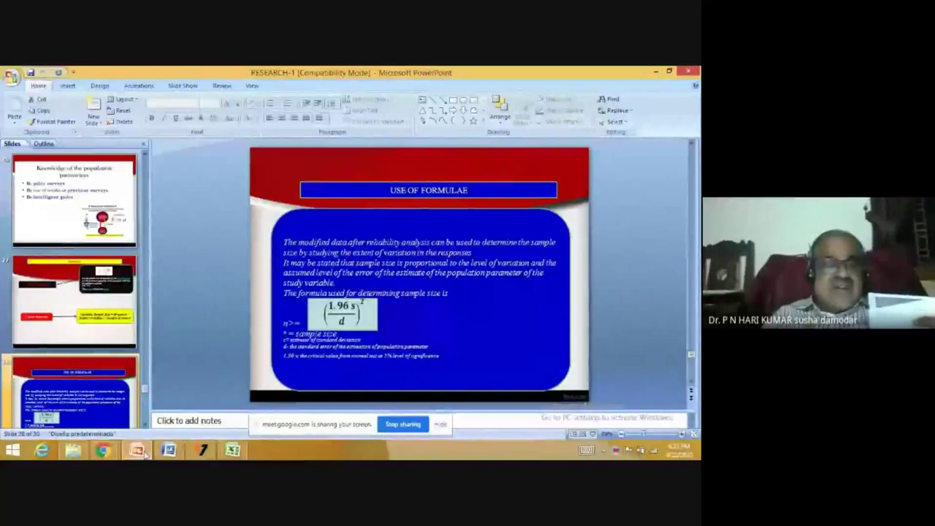
left_click(139, 451)
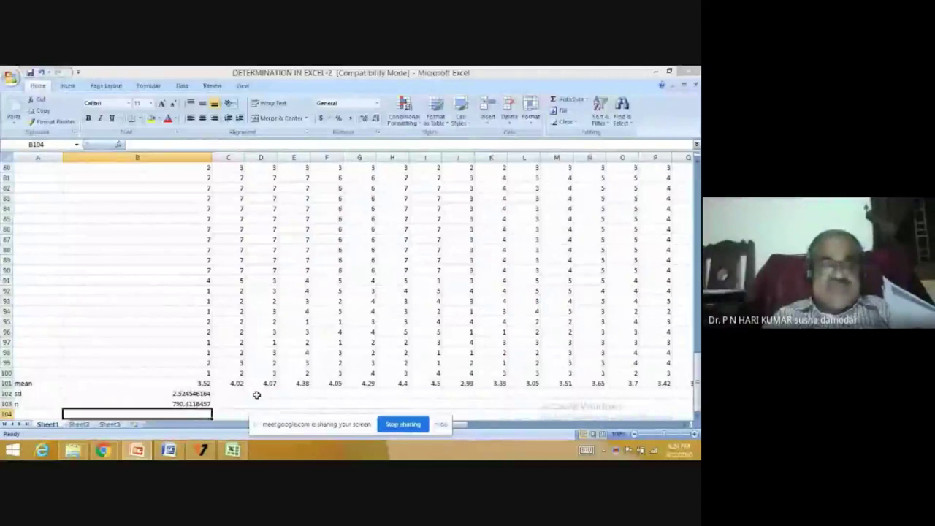
left_click(209, 393)
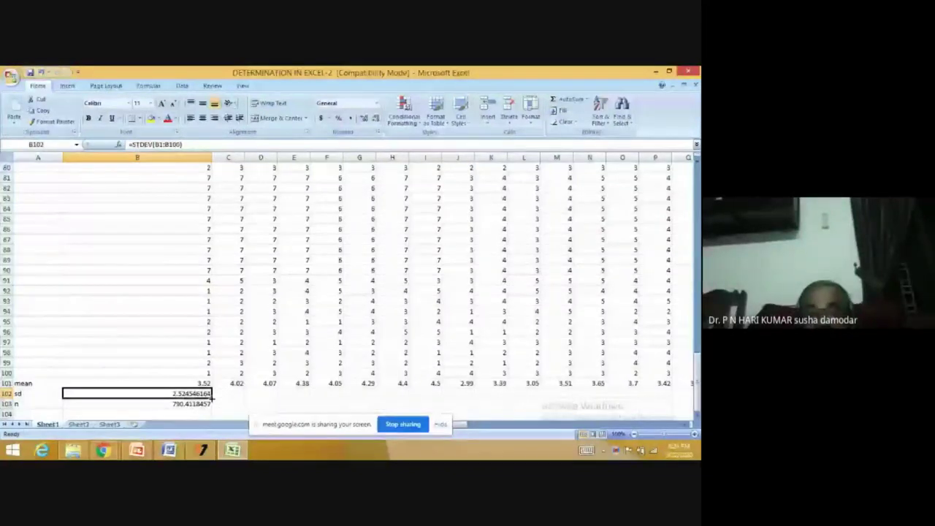
left_click_drag(212, 395, 690, 394)
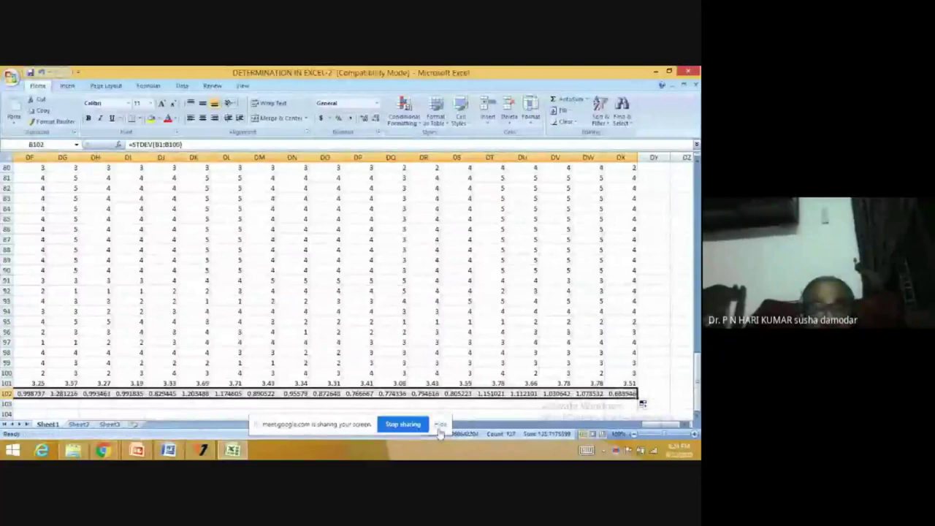
Label the sample size row by entering n in cell A103, beneath the mean and sd labels
left_click(473, 426)
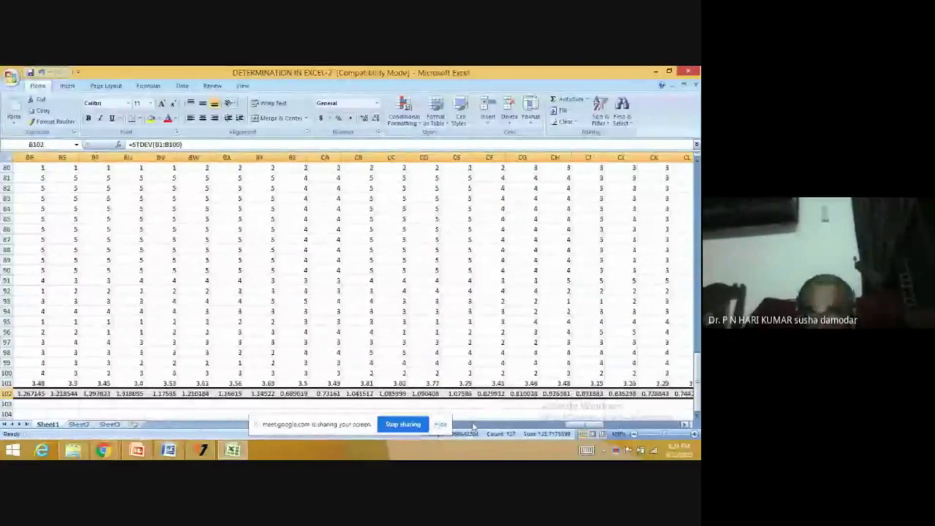
left_click(203, 403)
key("Left")
key("Left")
key("Left")
key("Left")
key("Left")
key("Left")
key("Left")
key("Left")
key("Left")
key("Left")
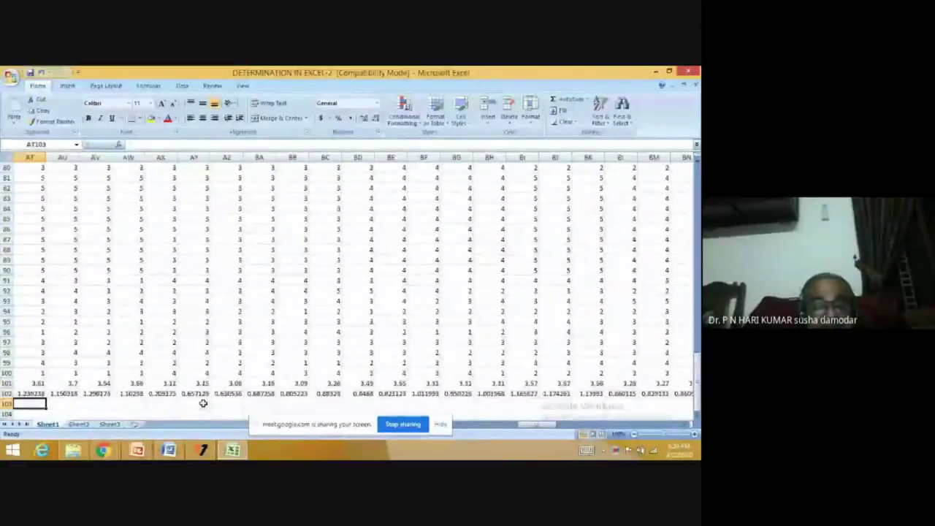
key("Home")
type("n")
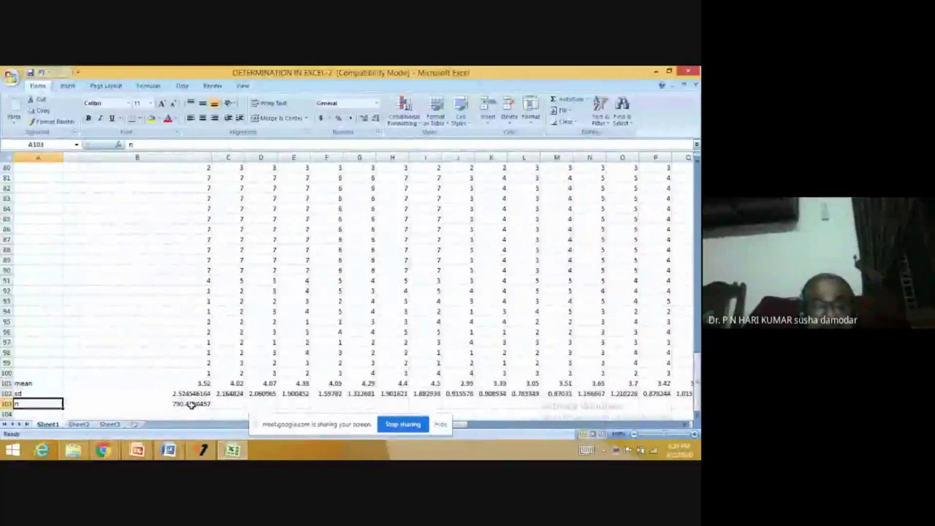
Fill the sample size formula from B103 across row 103 to column DX
left_click(192, 404)
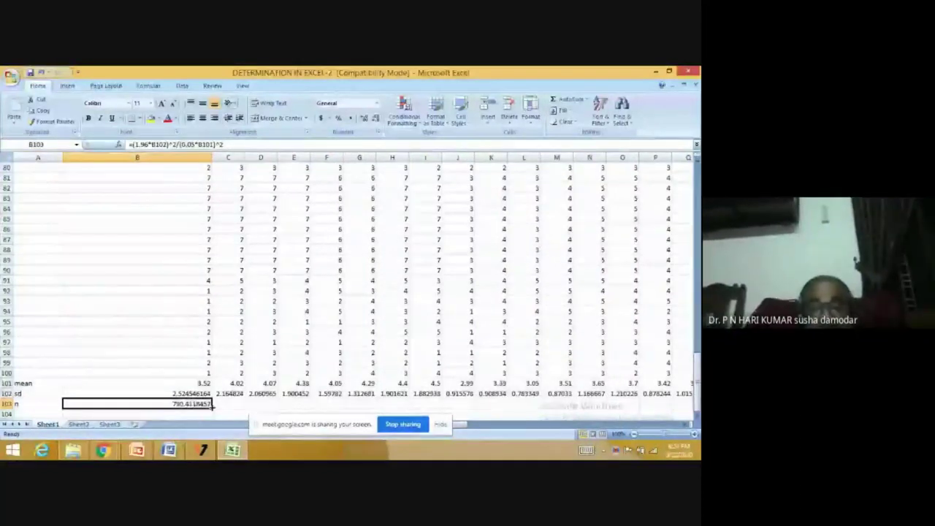
left_click_drag(210, 404, 359, 398)
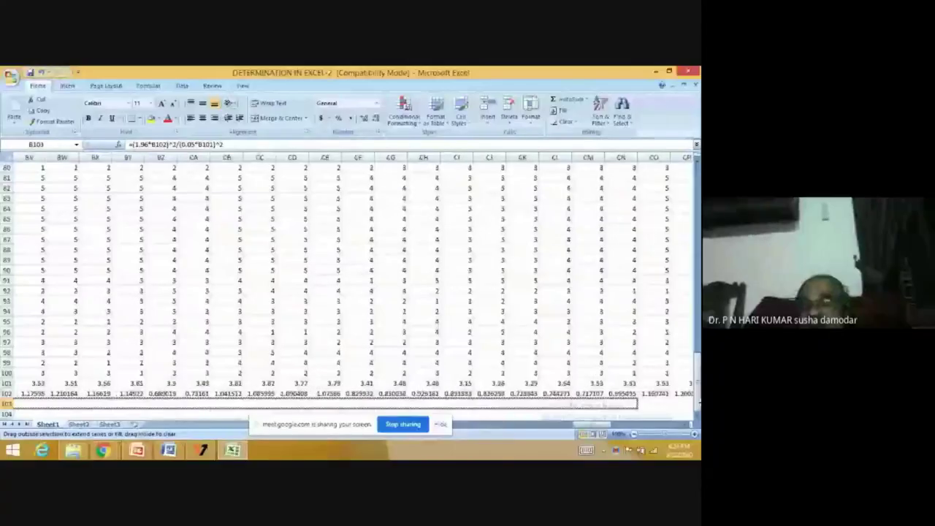
left_click_drag(359, 399, 576, 404)
Look back through the filled sample sizes in row 103 from column DX to the n label in A103
left_click(484, 425)
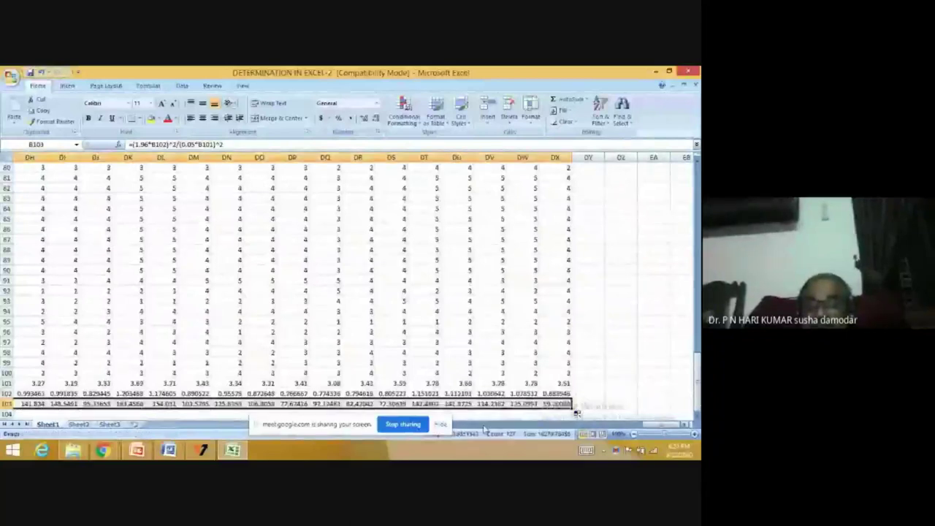
left_click(483, 425)
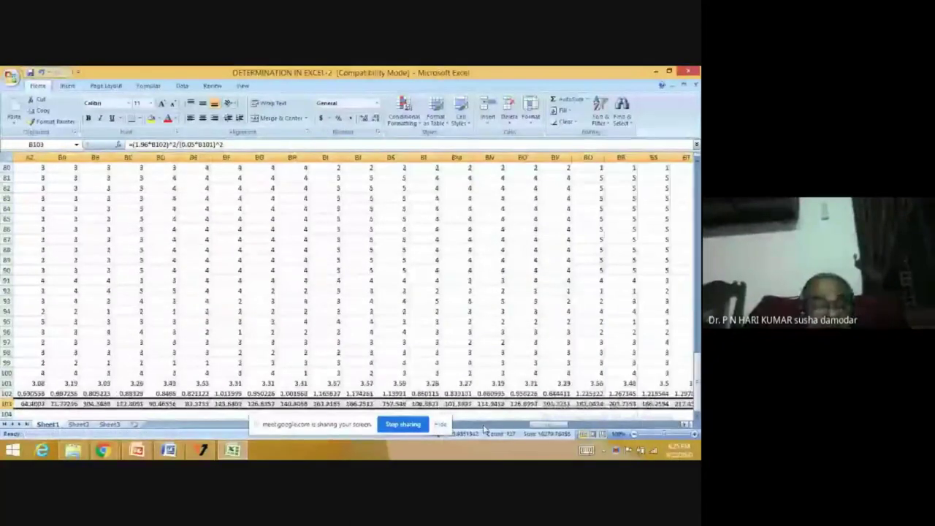
left_click(484, 425)
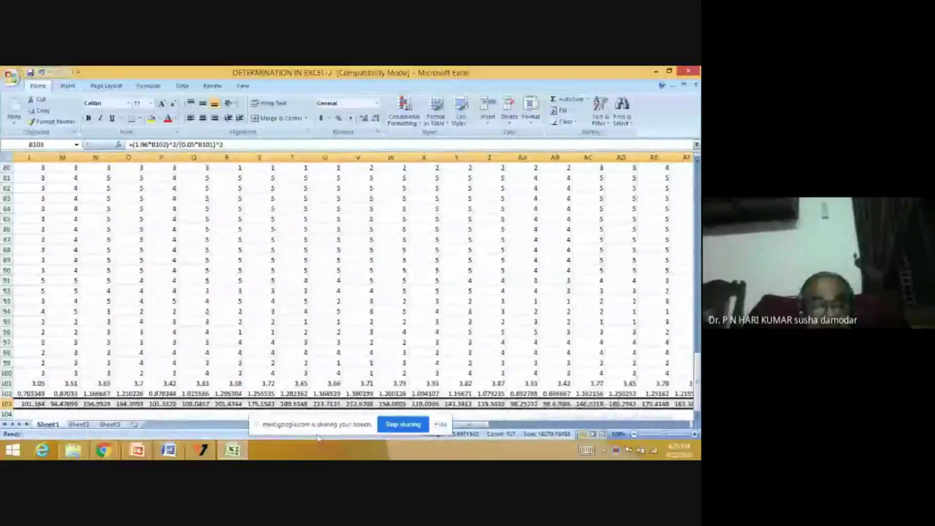
left_click(172, 404)
key("Left")
key("Left")
key("Left")
key("Left")
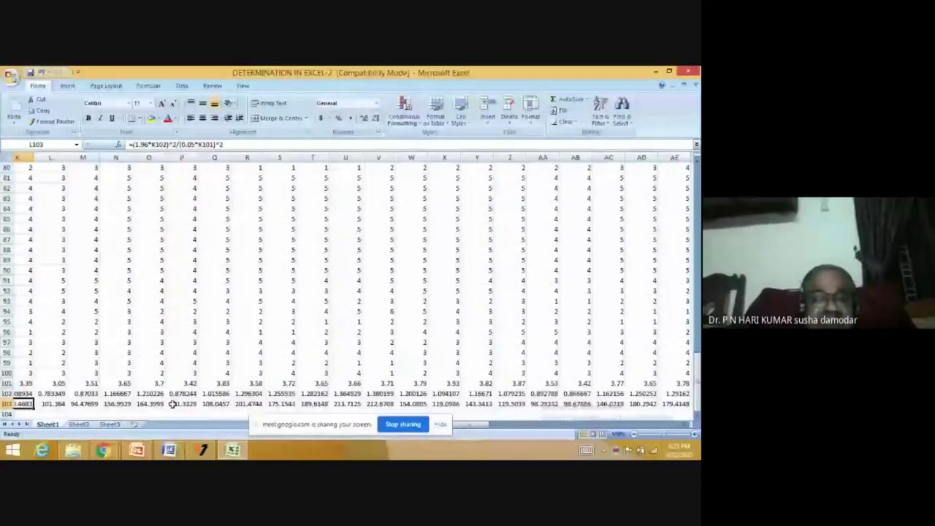
key("Home")
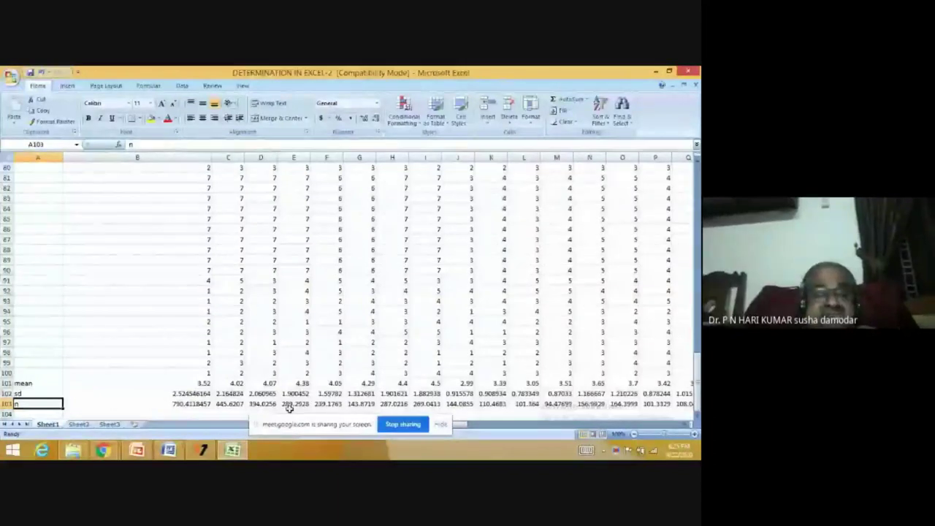
Examine the calculated sample sizes and their formulas along row 103 from B103 to BG103, and return to B103
left_click(204, 404)
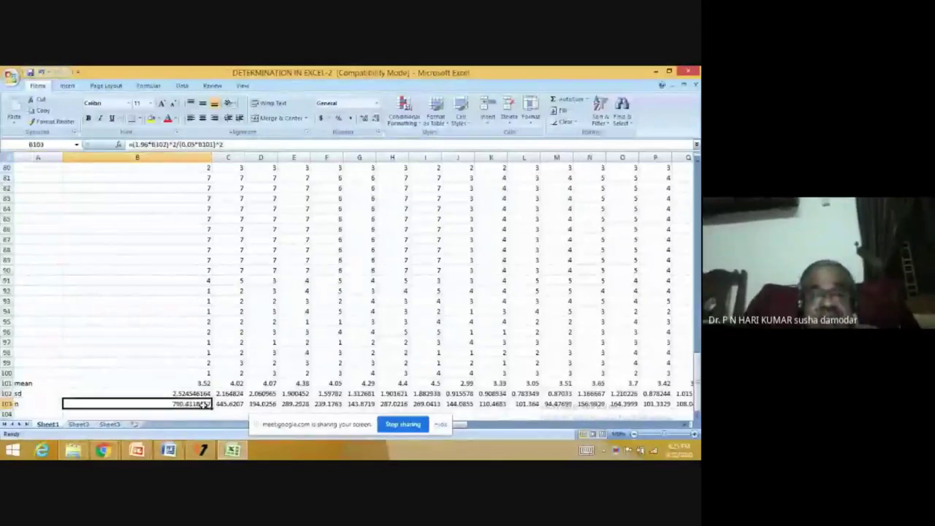
key("Right")
key("Right")
key("Right")
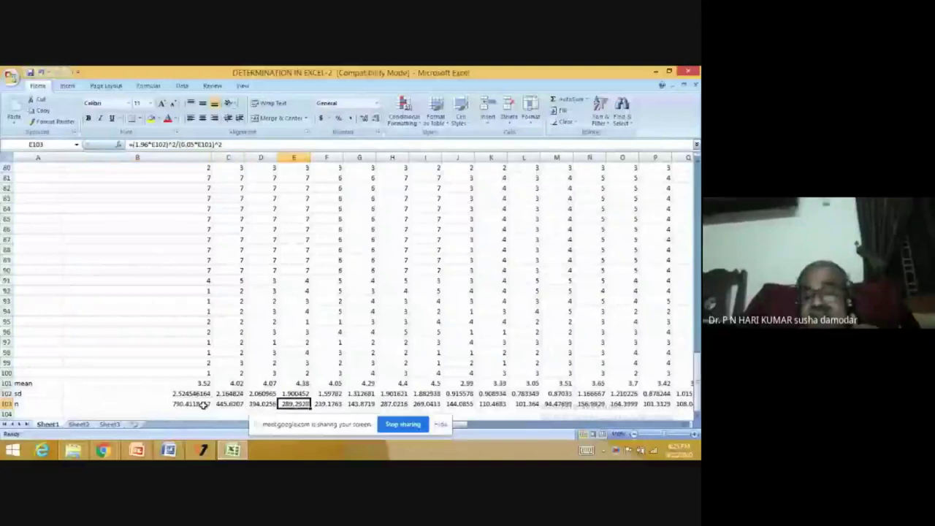
key("Right")
key("Right")
key("Right")
key("Right")
key("Right")
key("Right")
key("Right")
key("Right")
key("Right")
key("Right")
key("Right")
key("Right")
key("Right")
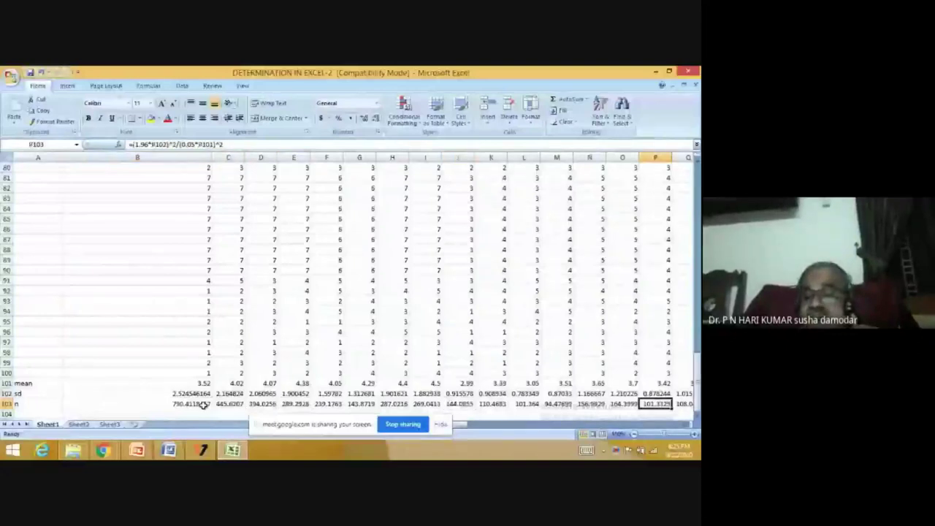
key("Right")
key("Right")
key("Right")
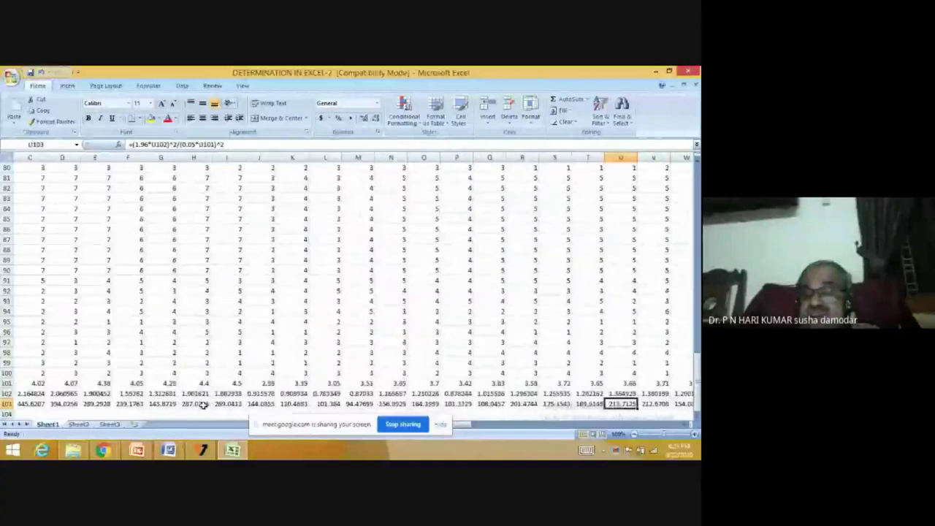
key("Right")
key("Right")
key("Right")
key("Right")
key("Right")
key("Right")
key("Right")
key("Right")
key("Right")
key("Right")
key("Right")
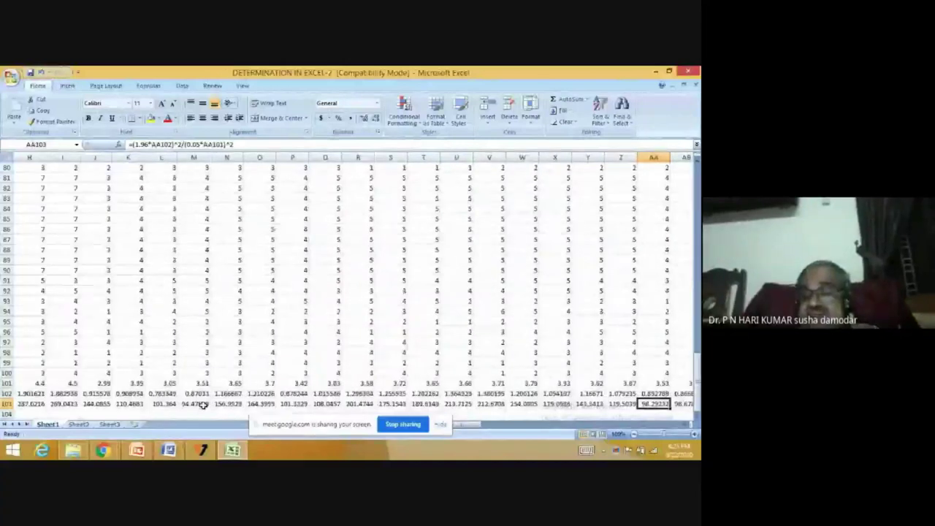
key("Right")
key("Right")
key("Right")
key("Right")
key("Right")
key("Right")
key("Right")
key("Right")
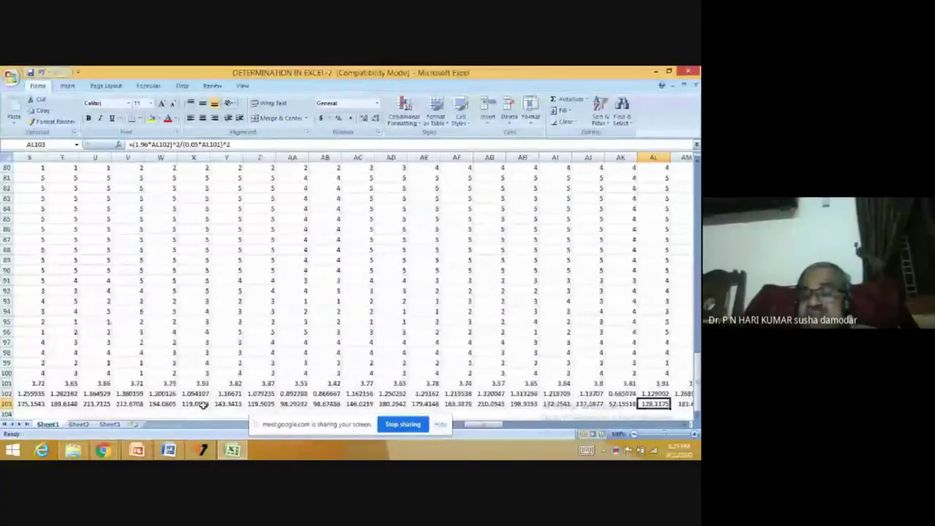
key("Right")
key("Right")
key("Right")
key("Right")
key("Right")
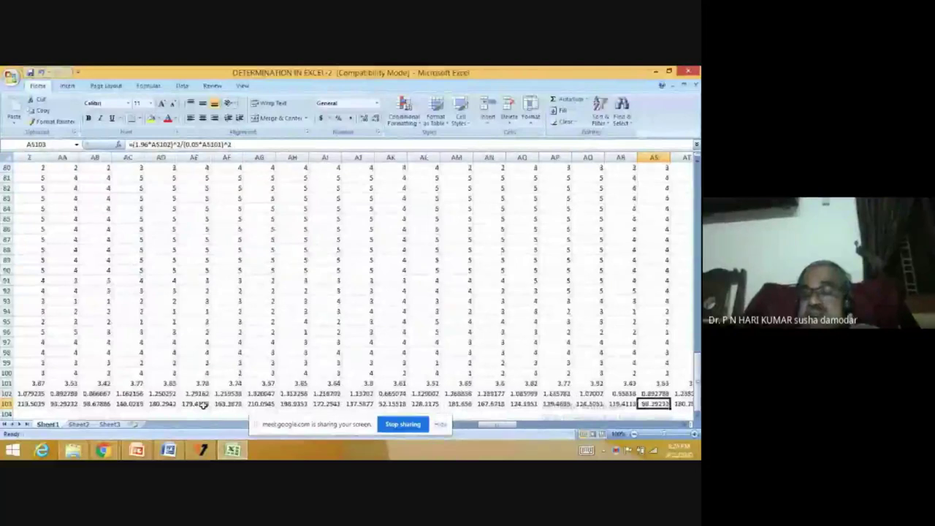
key("Right")
key("Right")
key("Right")
key("Right")
key("Right")
key("Right")
key("Right")
key("Right")
key("Right")
key("Right")
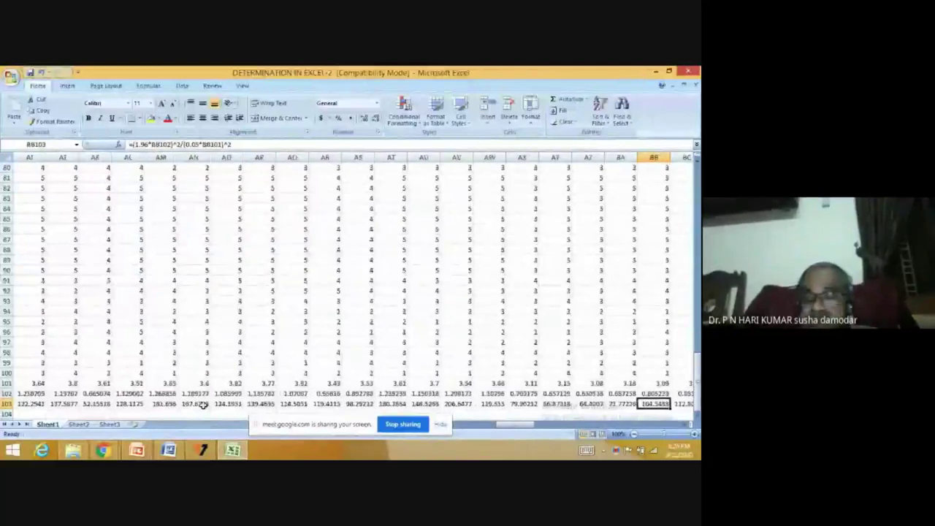
key("Right")
key("Right")
key("Right")
key("Right")
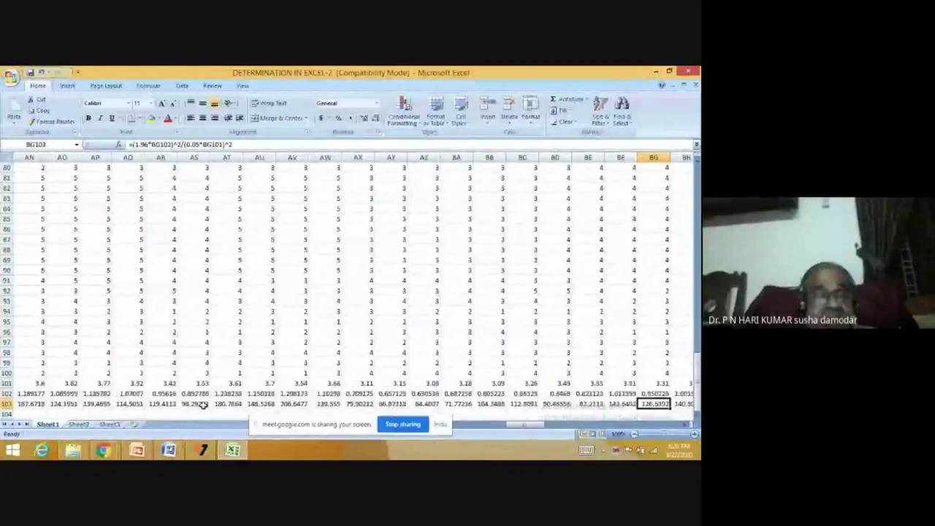
key("Left")
key("Left")
key("Left")
key("Left")
key("Left")
key("Left")
key("Left")
key("Left")
key("Left")
key("Left")
key("Left")
key("Left")
key("Left")
key("Left")
key("Left")
key("Left")
key("Left")
key("Left")
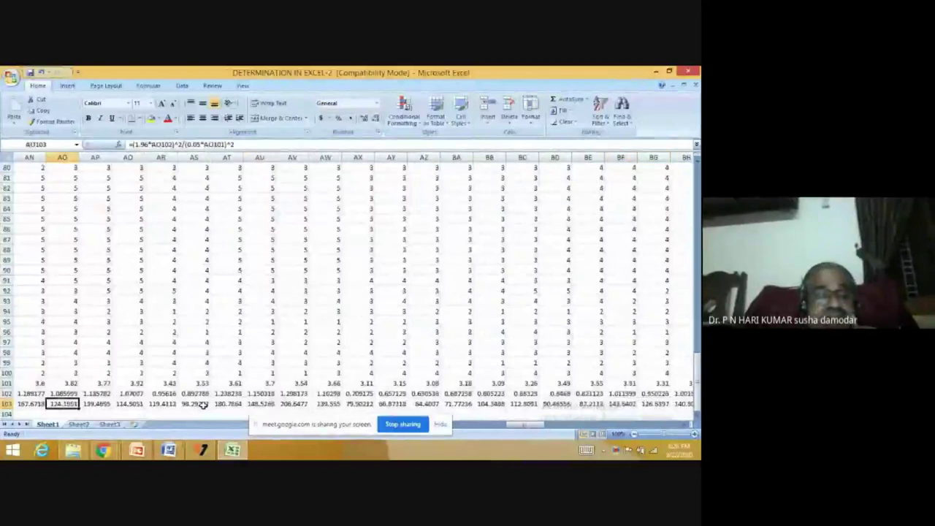
key("Left")
key("Left")
key("Left")
key("Left")
key("Left")
key("Left")
key("Left")
key("Left")
key("Left")
key("Left")
key("Left")
key("Left")
key("Left")
key("Left")
key("Left")
key("Left")
key("Left")
key("Left")
key("Left")
key("Left")
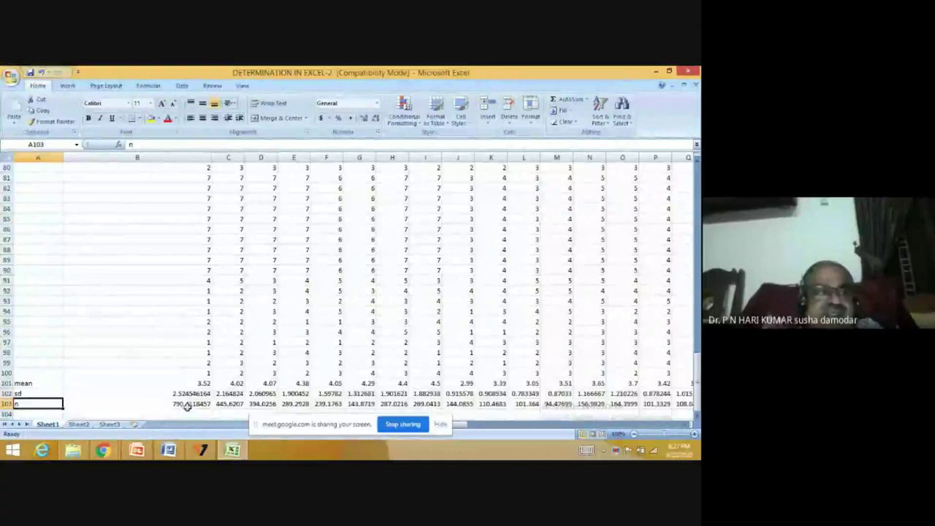
left_click(188, 407)
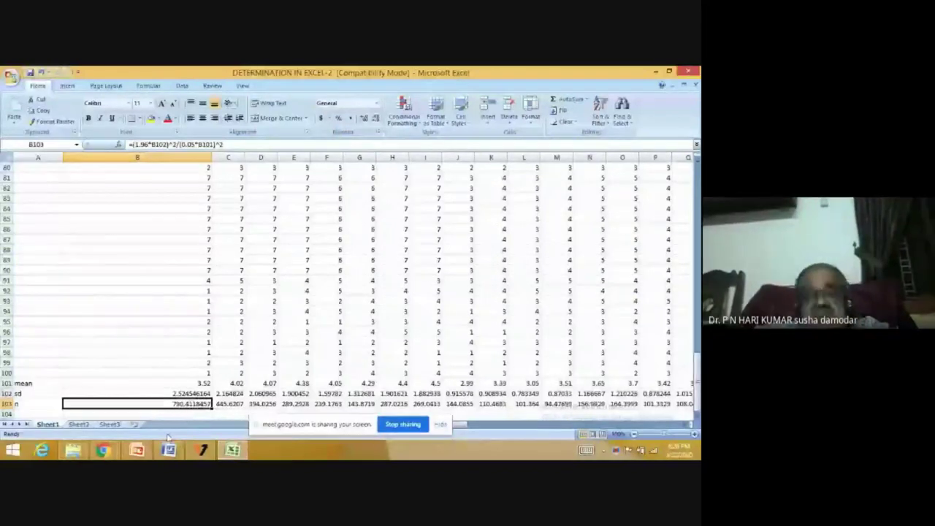
View the closing slides of RESEARCH-1 in PowerPoint and switch to the Google Meet call in Chrome
left_click(137, 450)
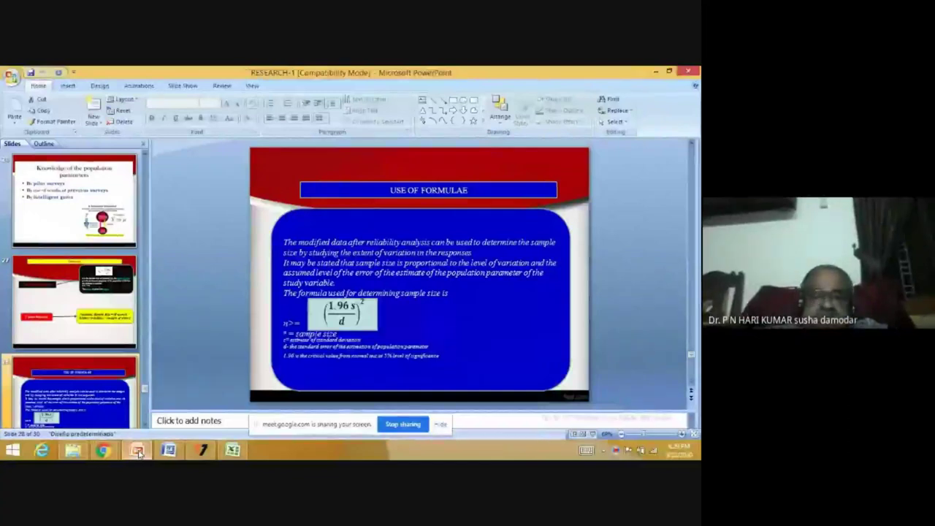
key("End")
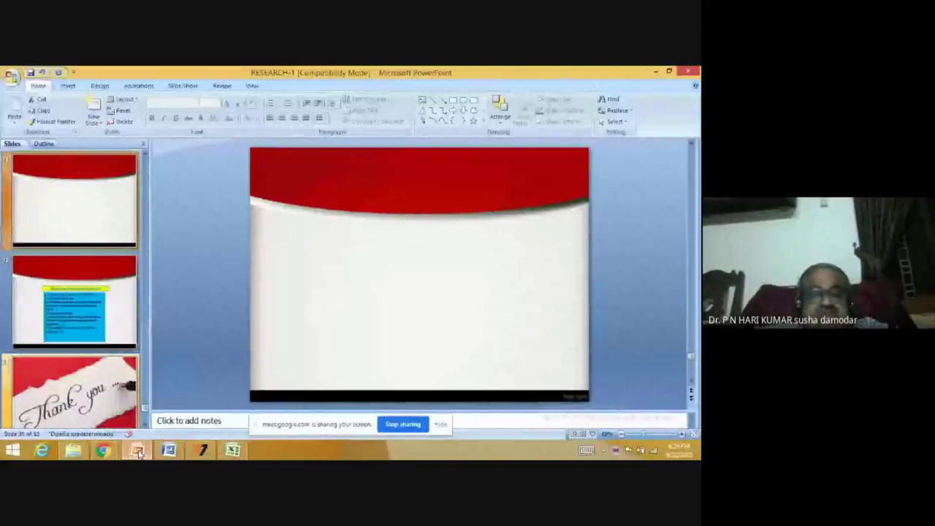
right_click(114, 448)
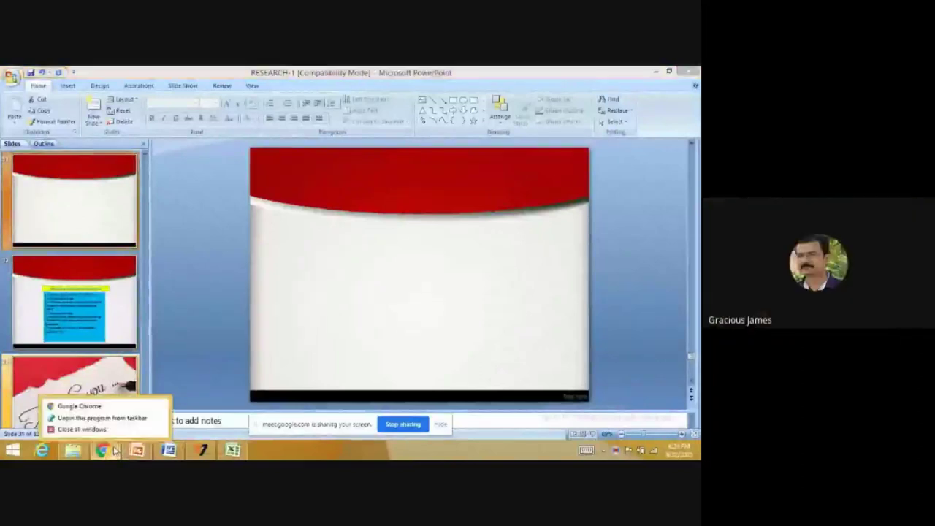
left_click(114, 449)
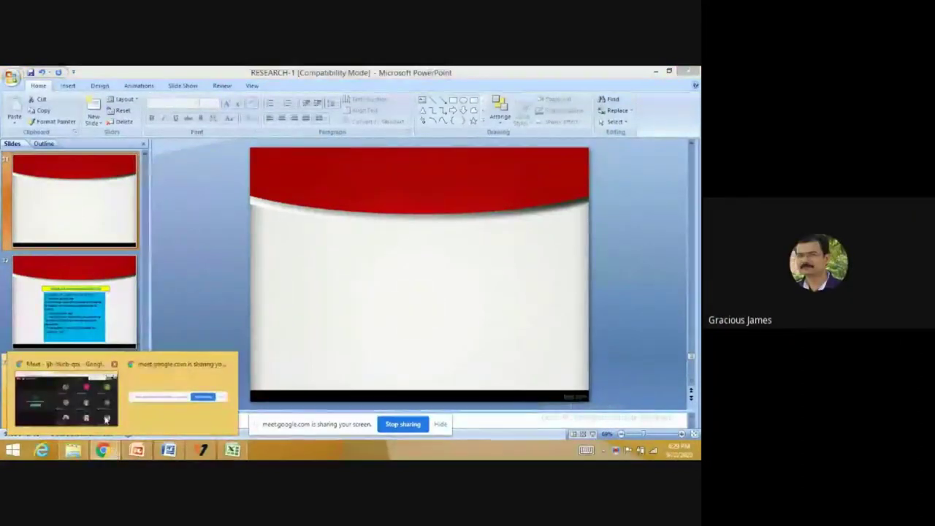
left_click(106, 416)
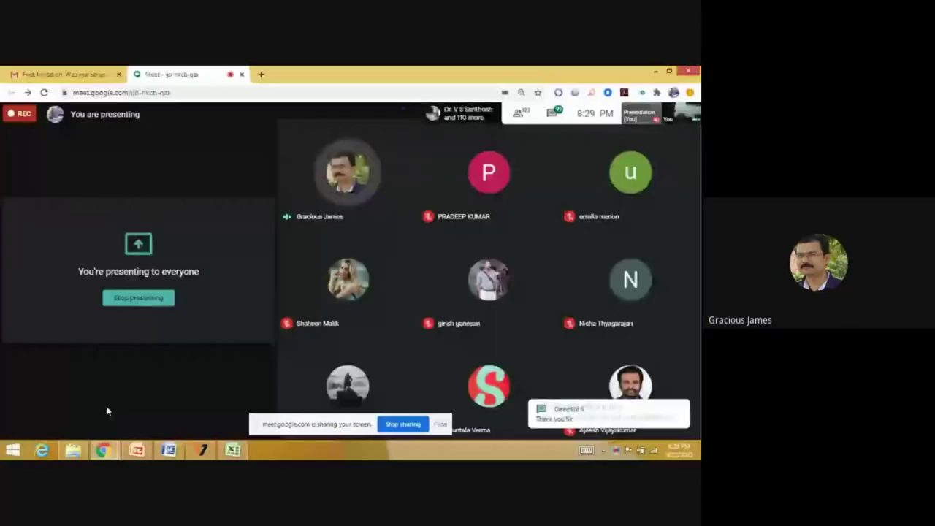